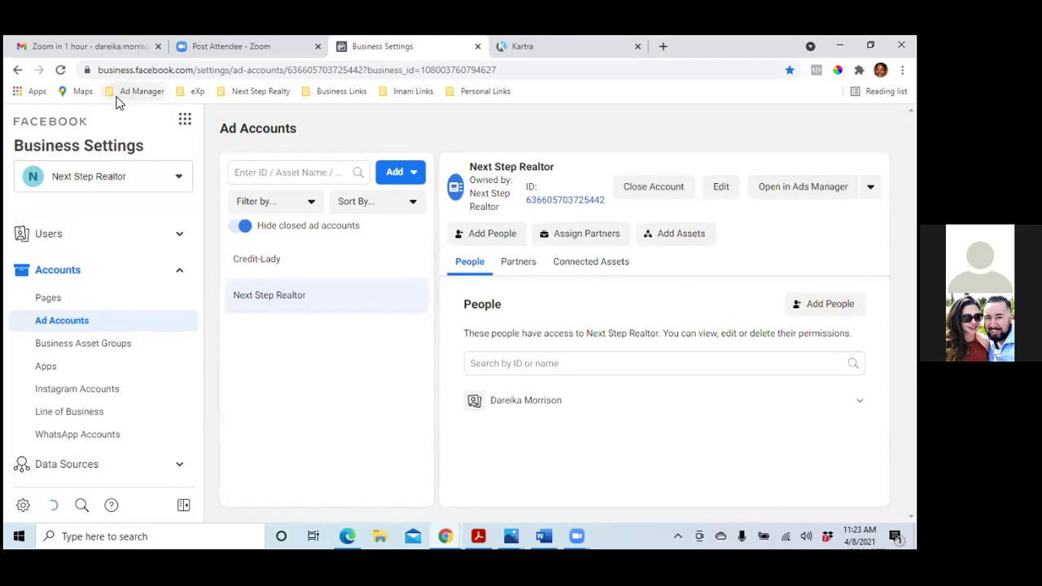
Open Ads Manager from the Next Step Realtor business settings
click(184, 122)
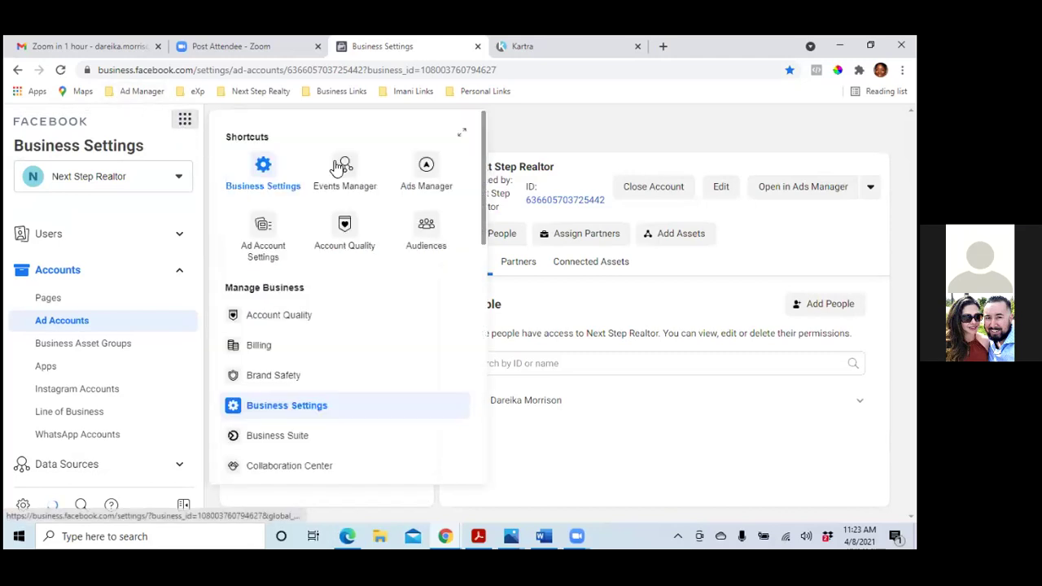
click(421, 175)
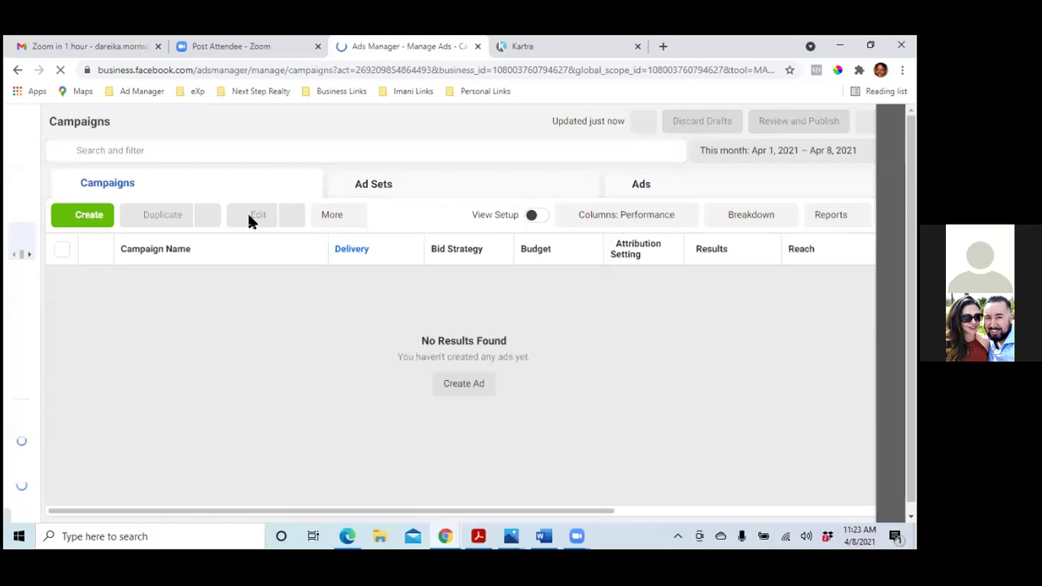
Switch to Kartra and copy the published link of the "FSBO Seller Guide | Book Opt In" page
click(564, 48)
scroll(777, 394, down, 5)
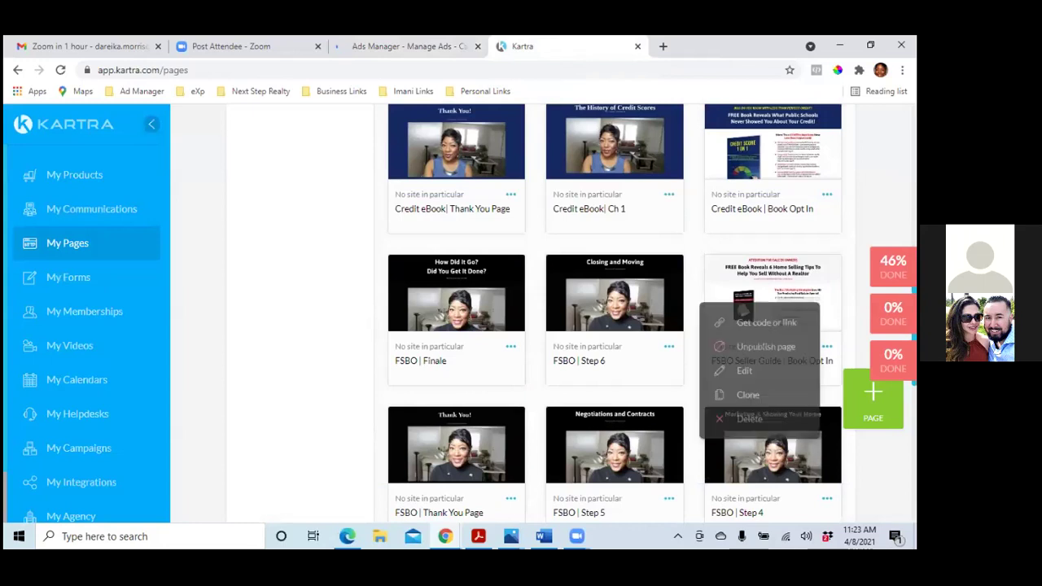
click(776, 329)
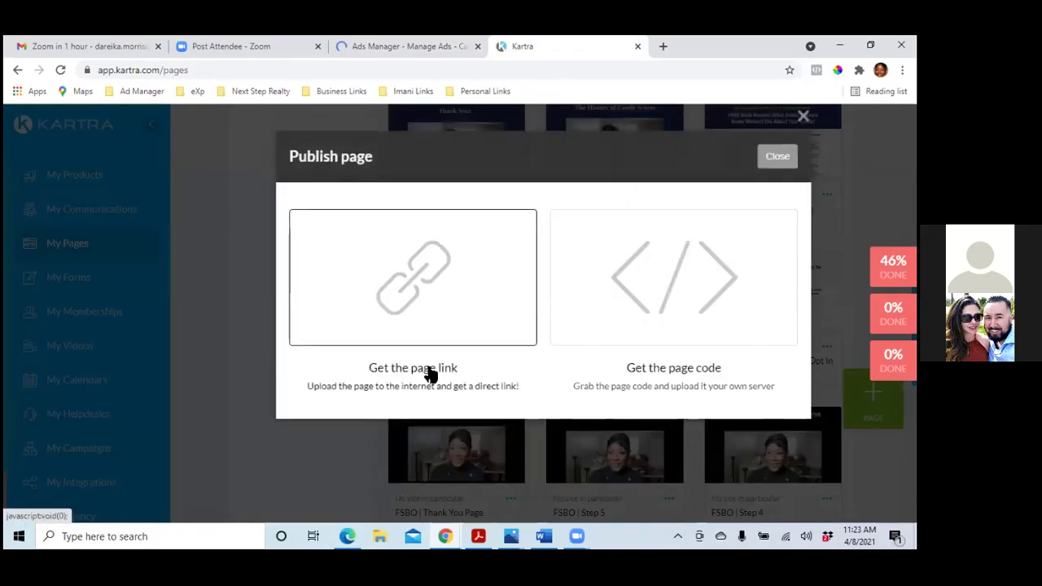
click(429, 372)
double_click(401, 464)
click(400, 463)
right_click(399, 463)
click(434, 394)
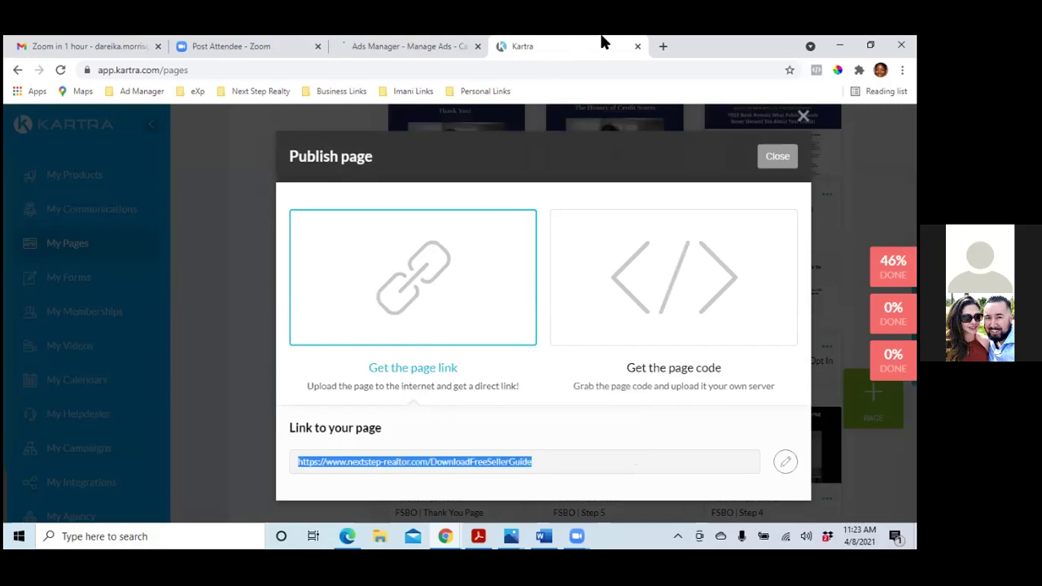
Load the copied opt-in page link in a new browser tab
click(663, 46)
right_click(660, 70)
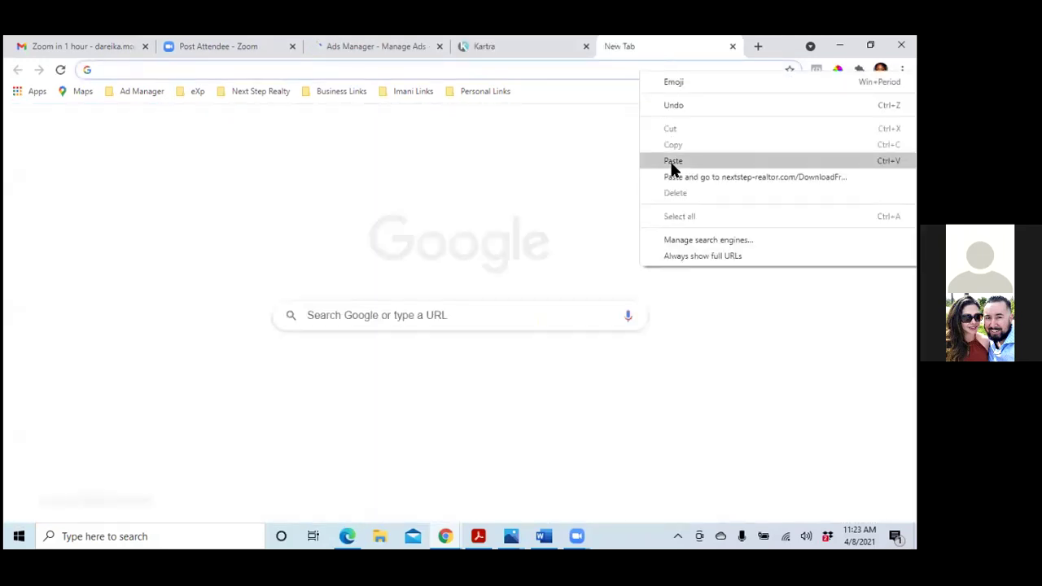
click(673, 162)
key(Return)
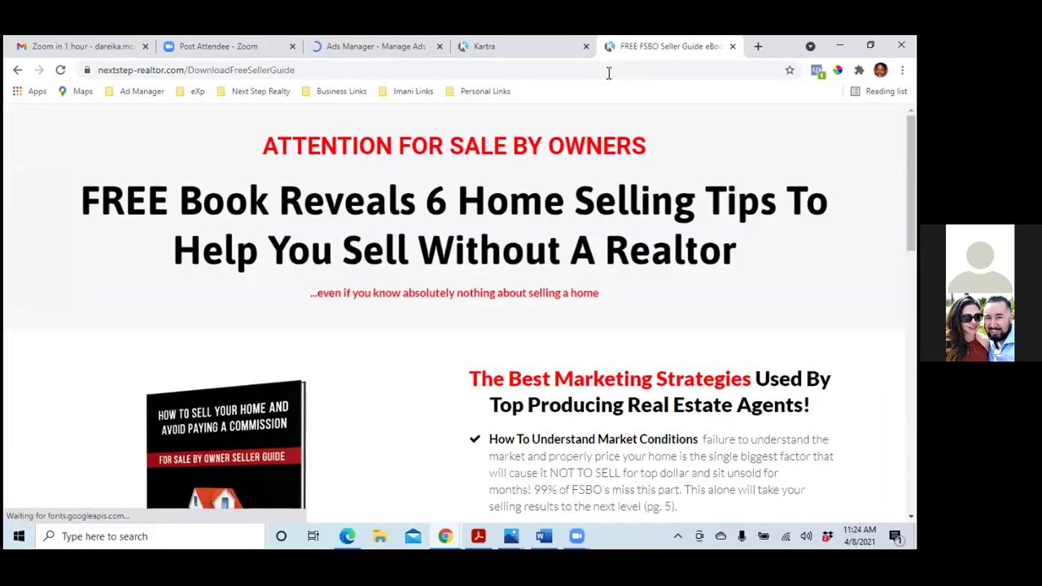
Examine the live seller guide landing page, including its headline, benefit list, book request button and countdown timer
click(373, 47)
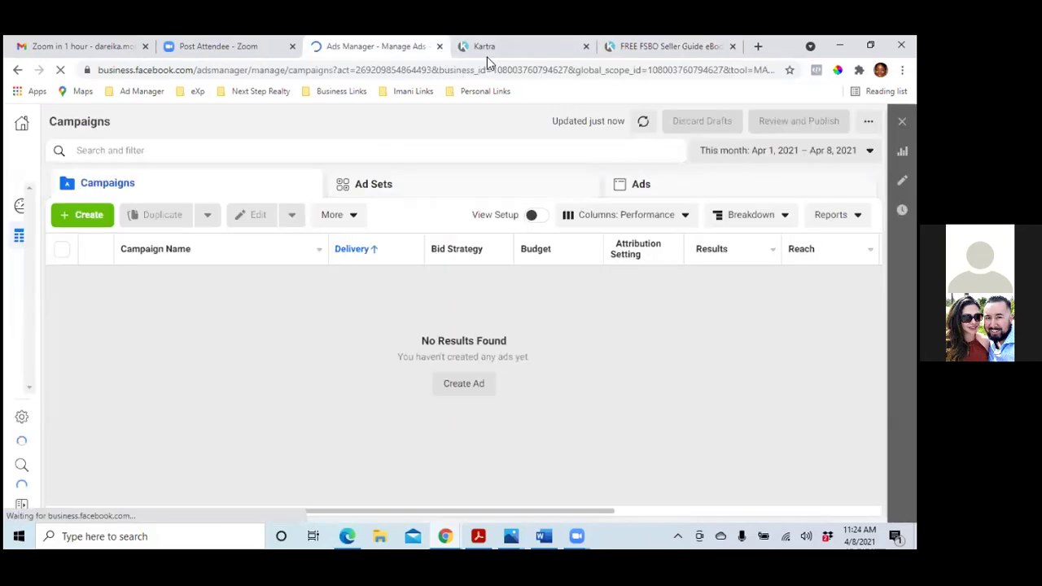
click(619, 49)
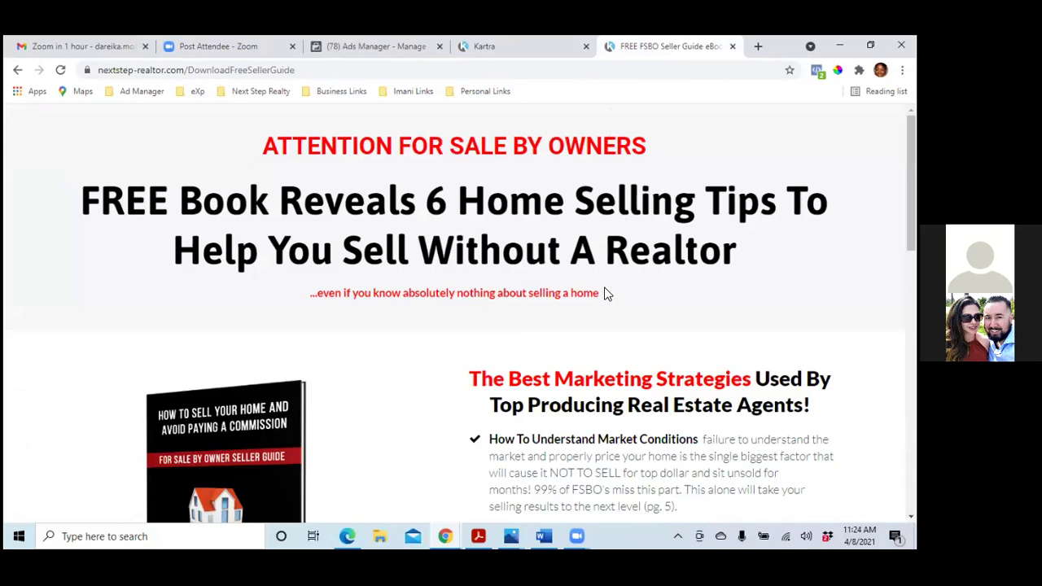
scroll(607, 293, down, 7)
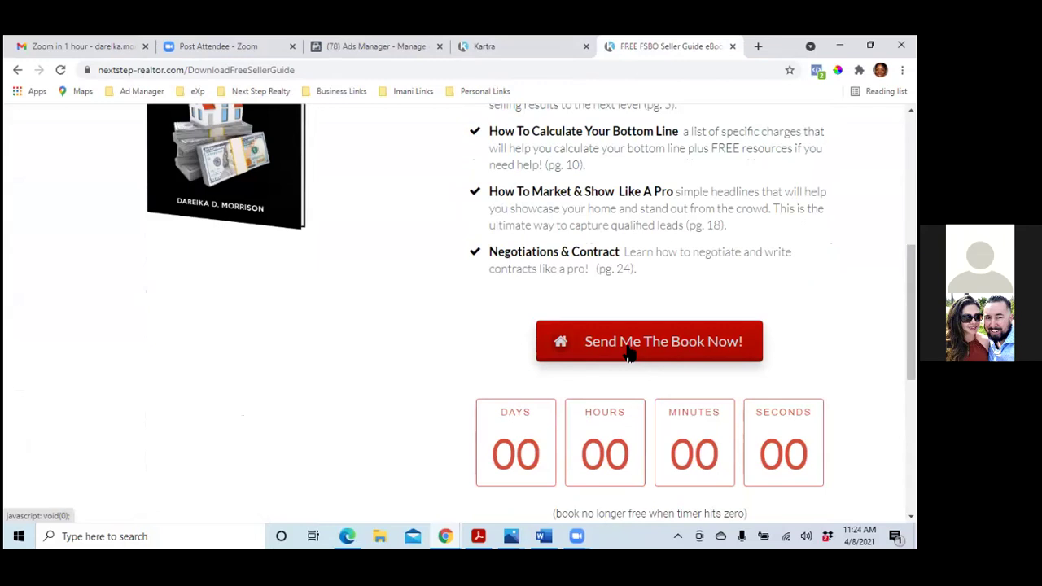
scroll(659, 373, down, 2)
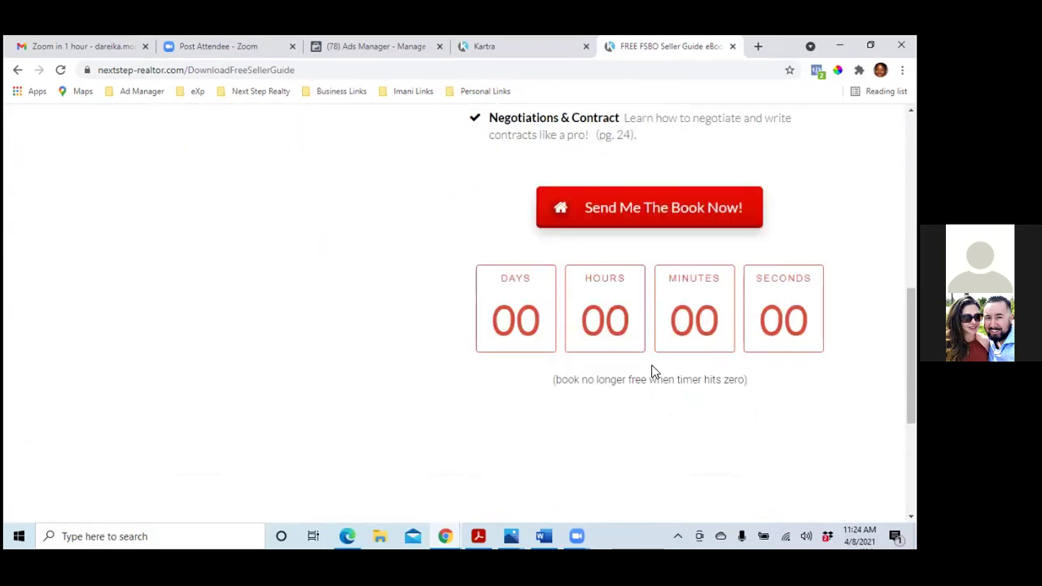
scroll(656, 372, up, 2)
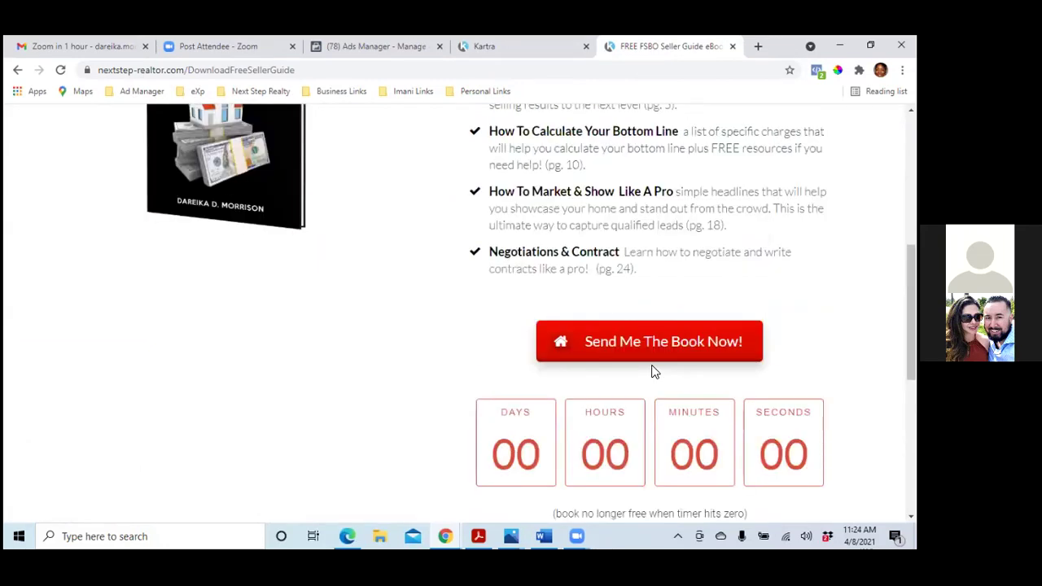
scroll(651, 367, down, 2)
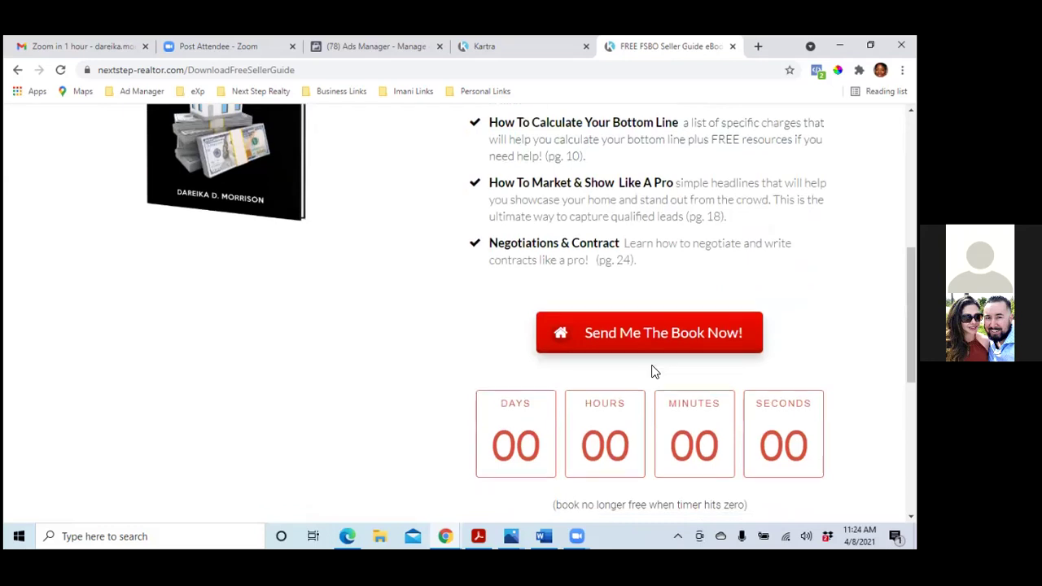
scroll(649, 355, up, 6)
scroll(629, 317, up, 2)
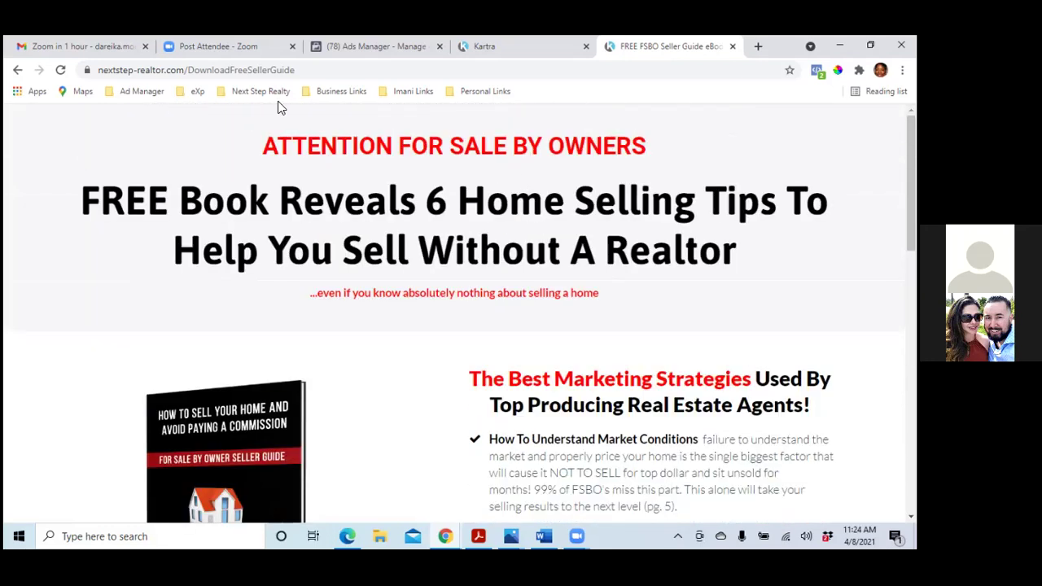
Copy the full web address of the live seller guide landing page
click(204, 70)
right_click(205, 73)
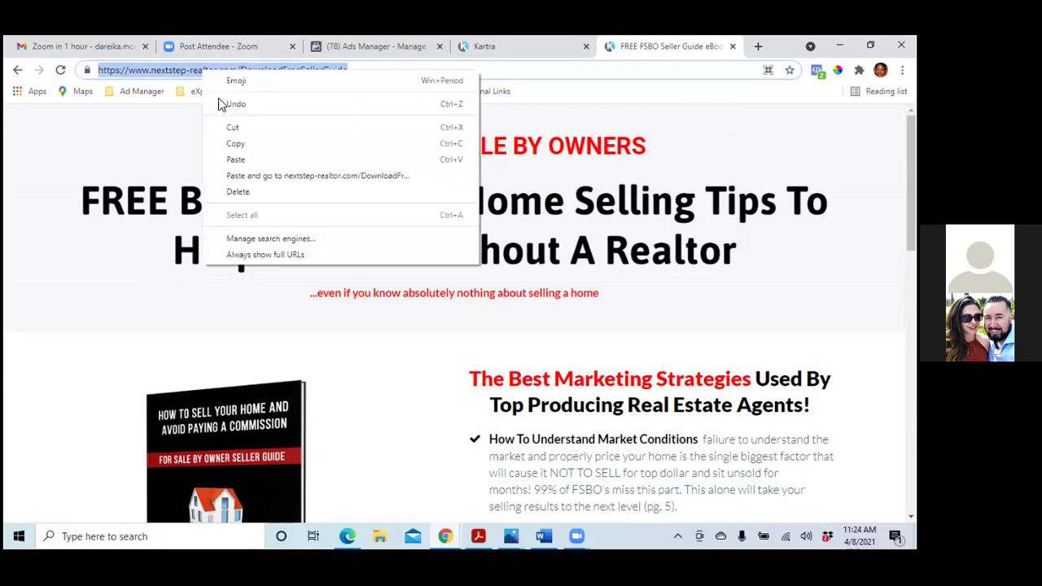
click(239, 145)
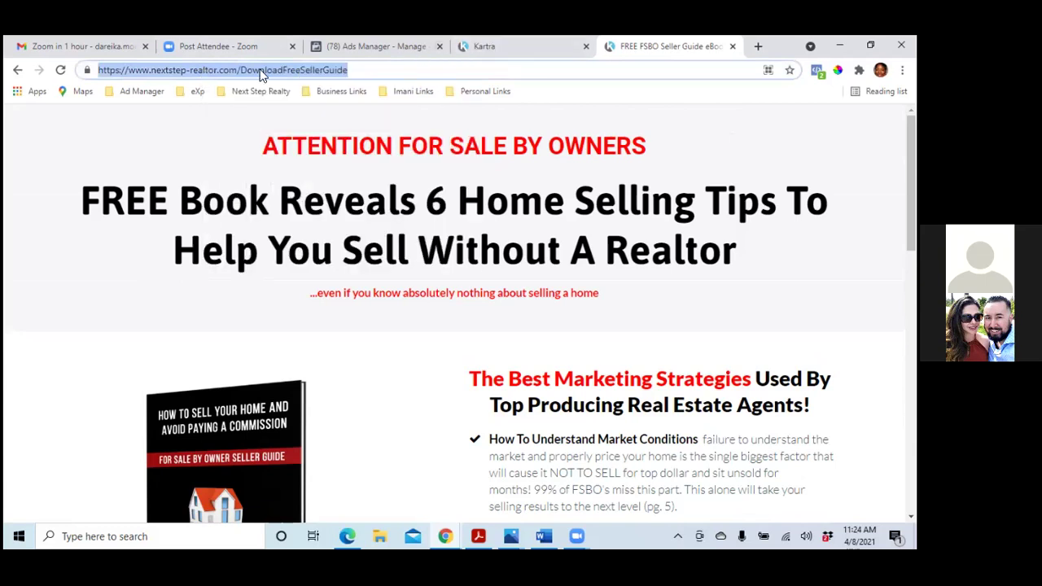
click(205, 49)
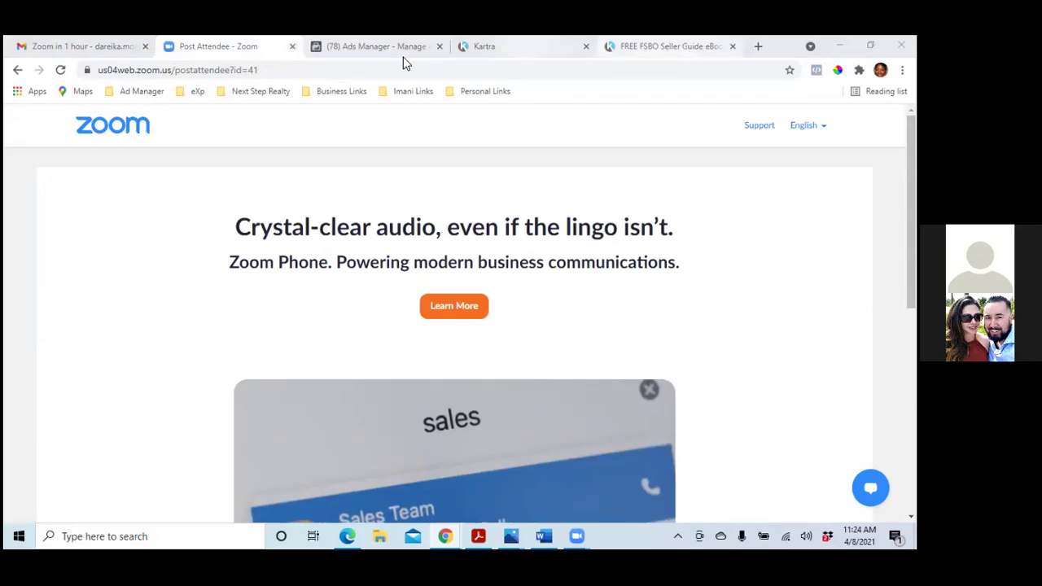
Return to Kartra, close the publish dialog and open the "FSBO Seller Guide | Book Opt In" page in the page editor
click(502, 47)
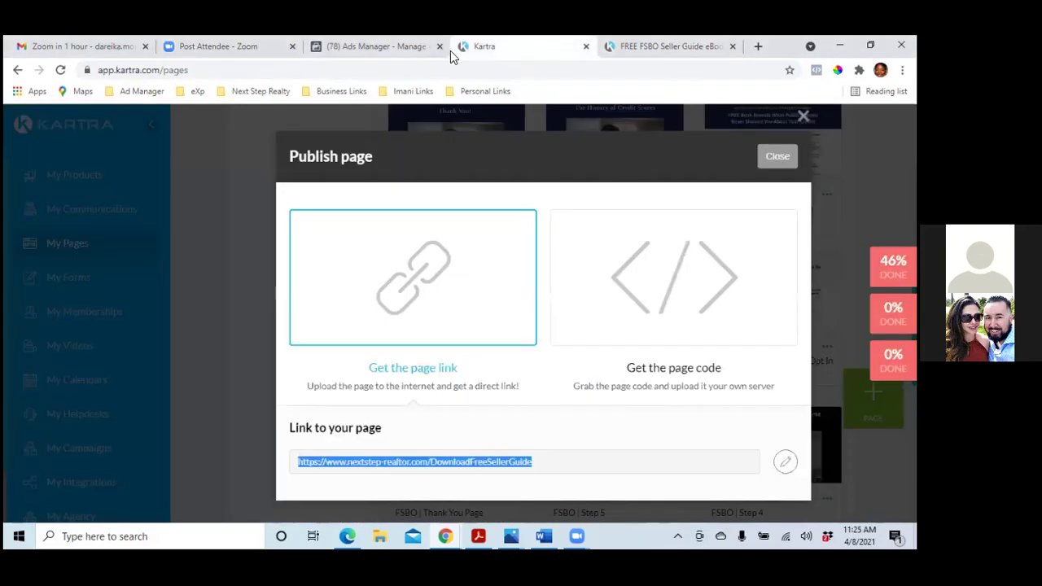
click(384, 50)
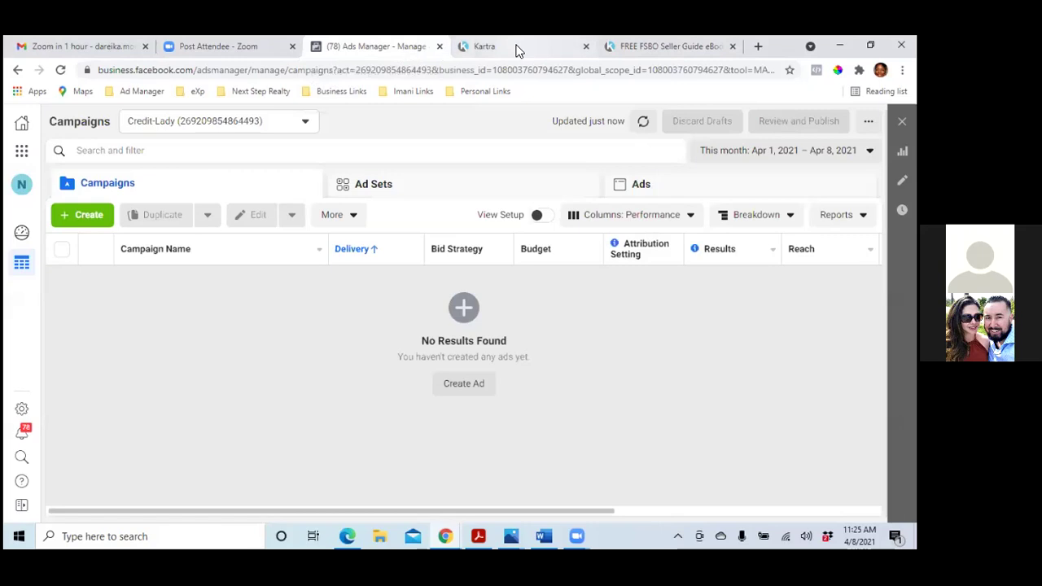
click(516, 47)
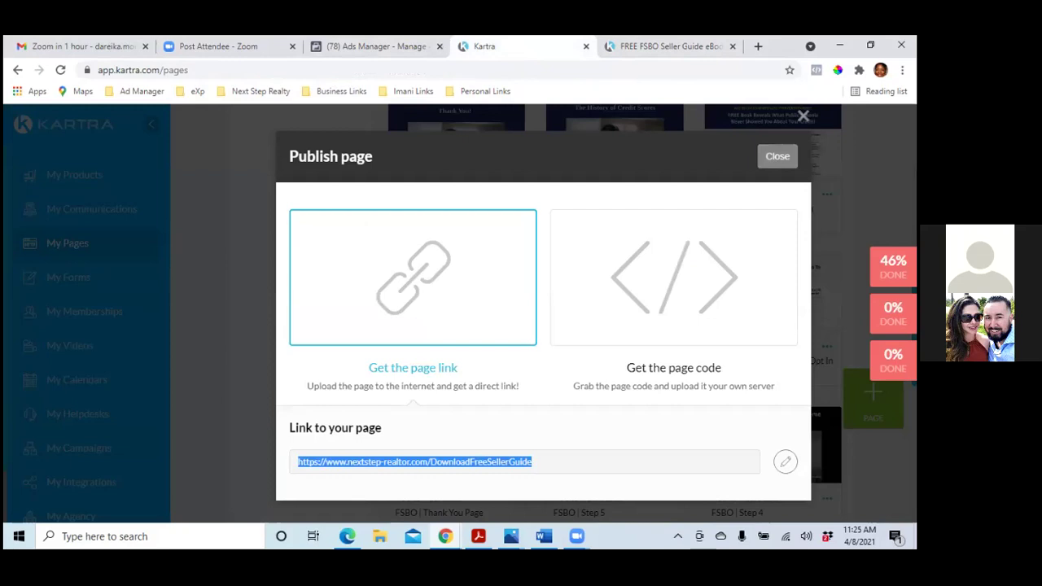
key(Escape)
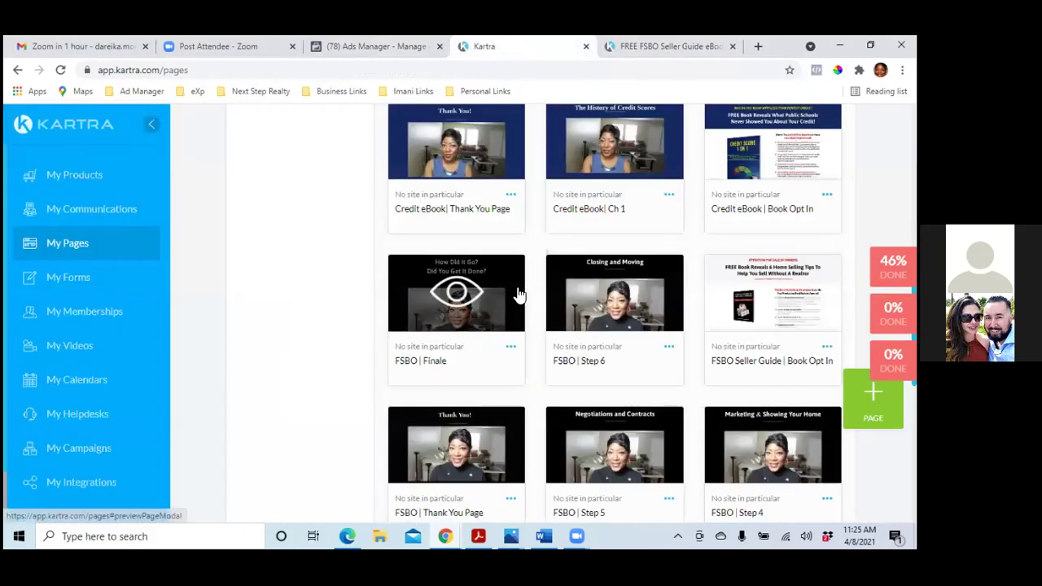
scroll(714, 356, down, 3)
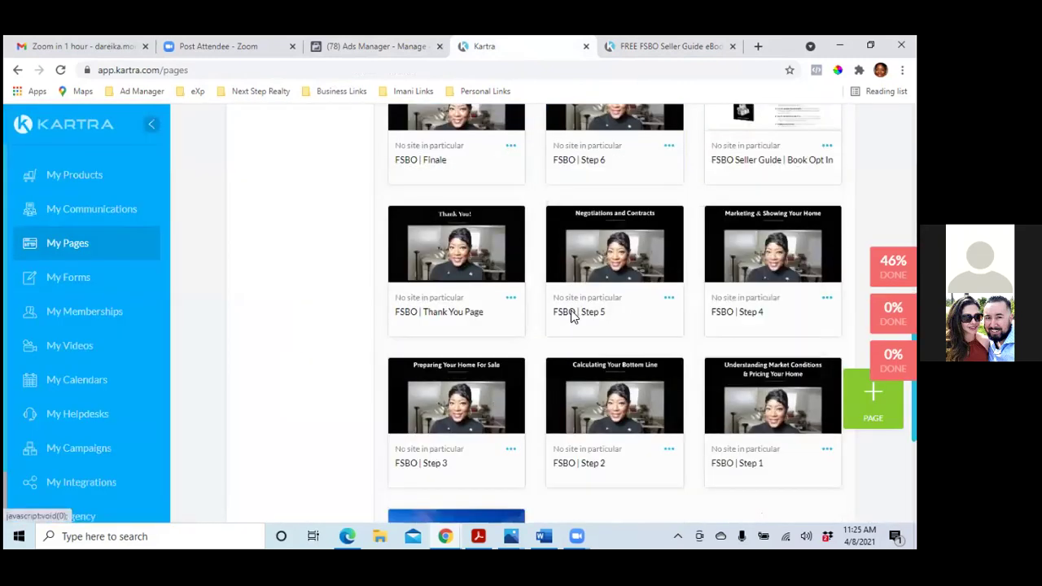
click(758, 231)
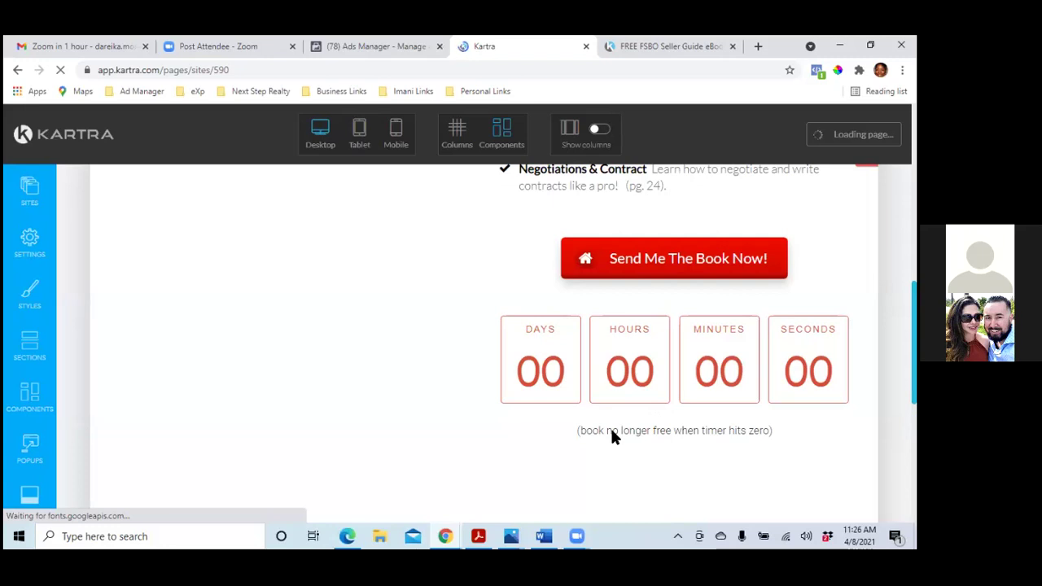
Open the countdown timer's configuration and examine its countdown ending options and timer duration
mouse_move(629, 435)
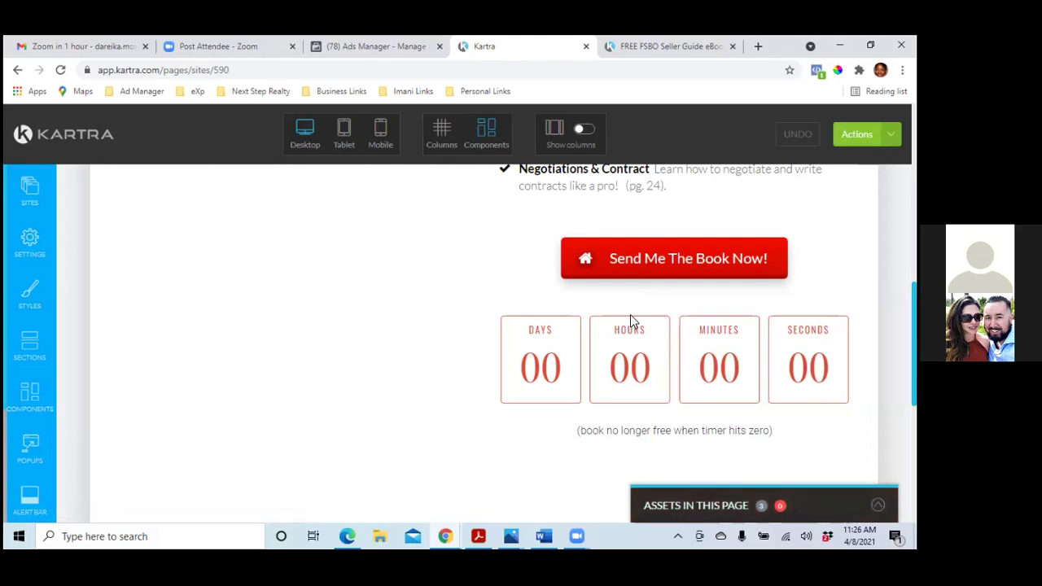
mouse_move(630, 316)
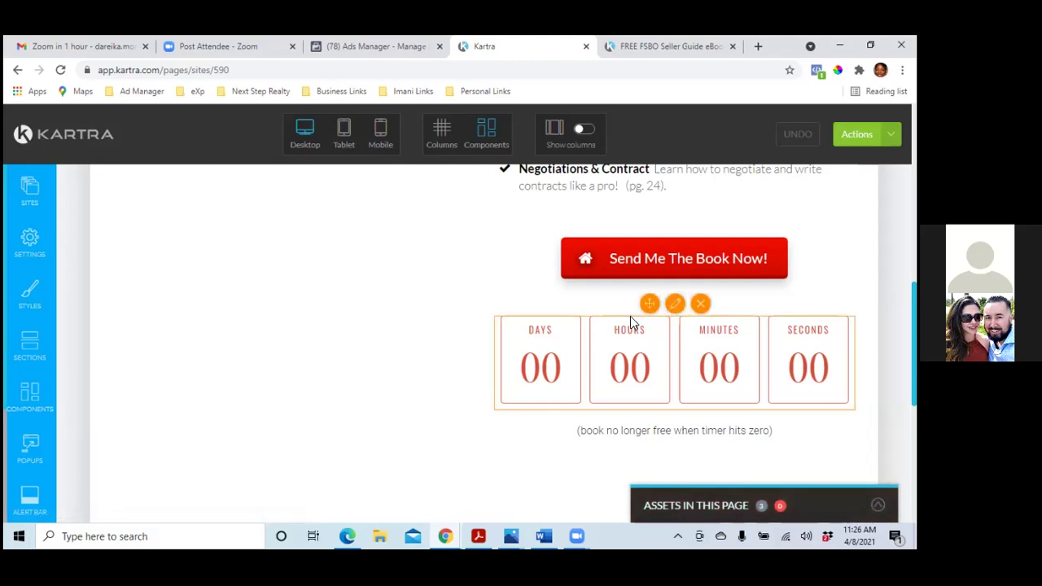
click(673, 306)
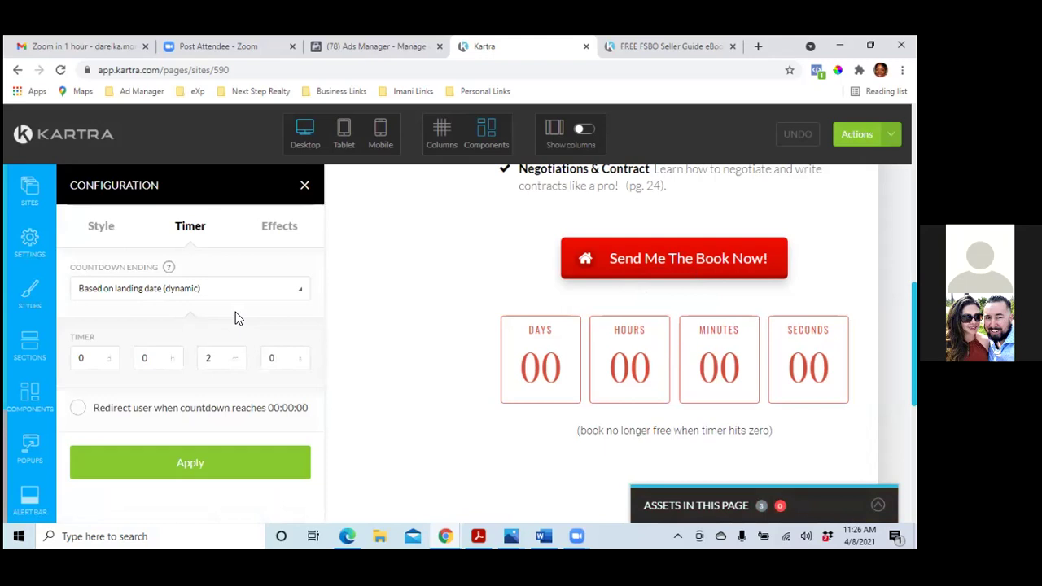
click(300, 293)
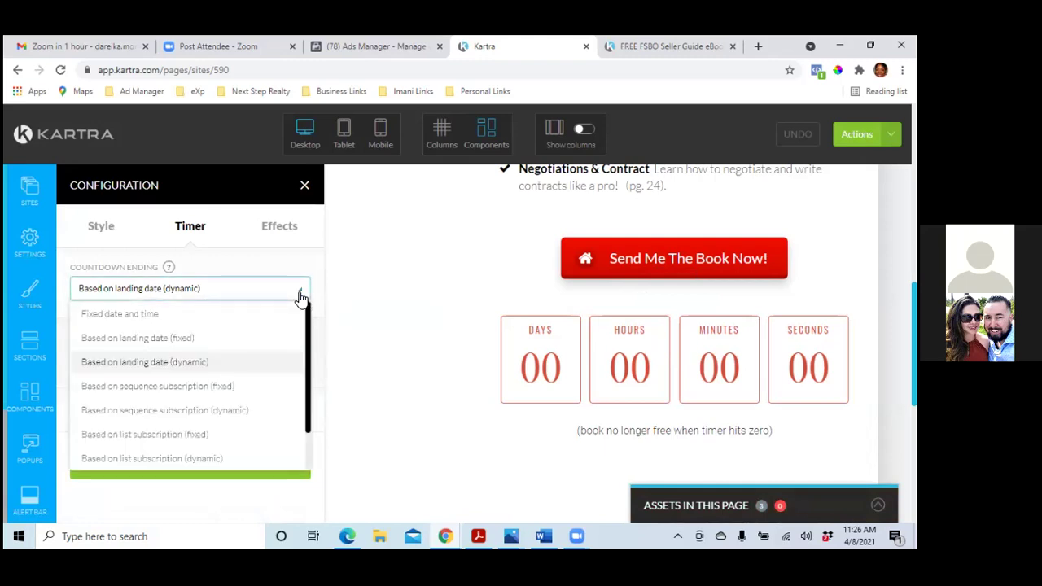
click(300, 295)
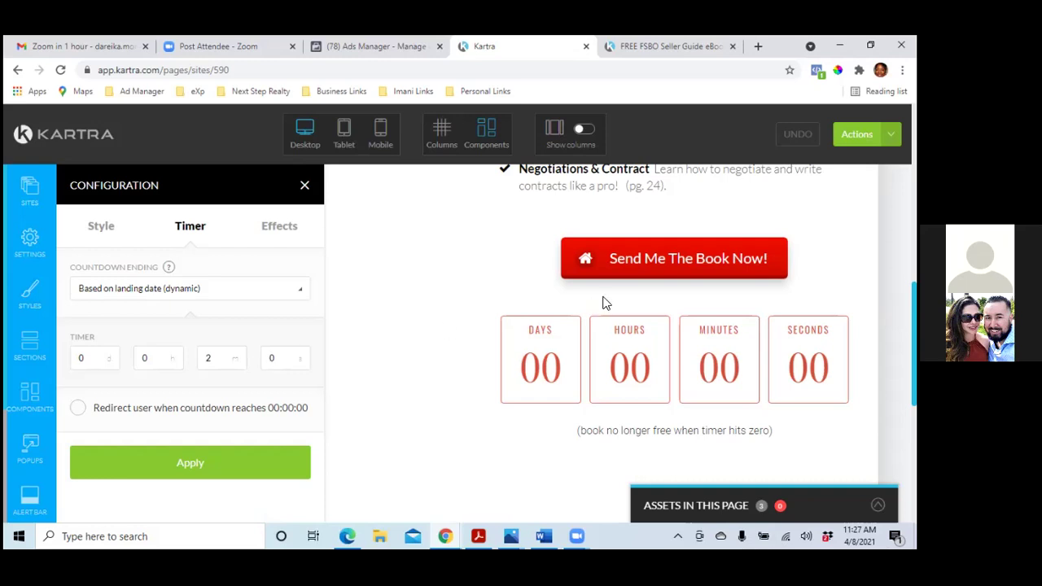
mouse_move(663, 268)
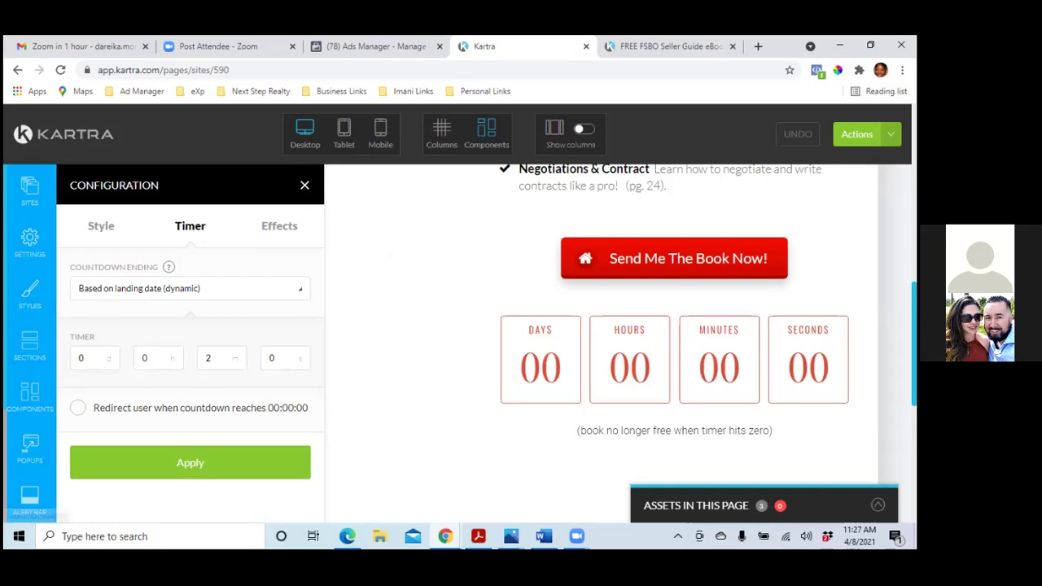
Exit the page editor to the Kartra dashboard, discarding any pending changes
click(857, 135)
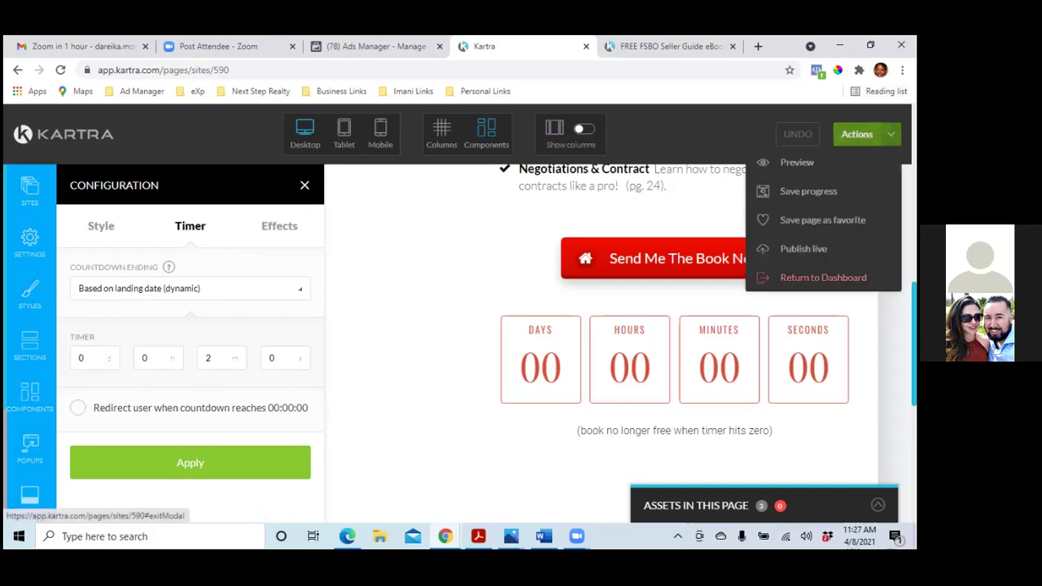
click(822, 278)
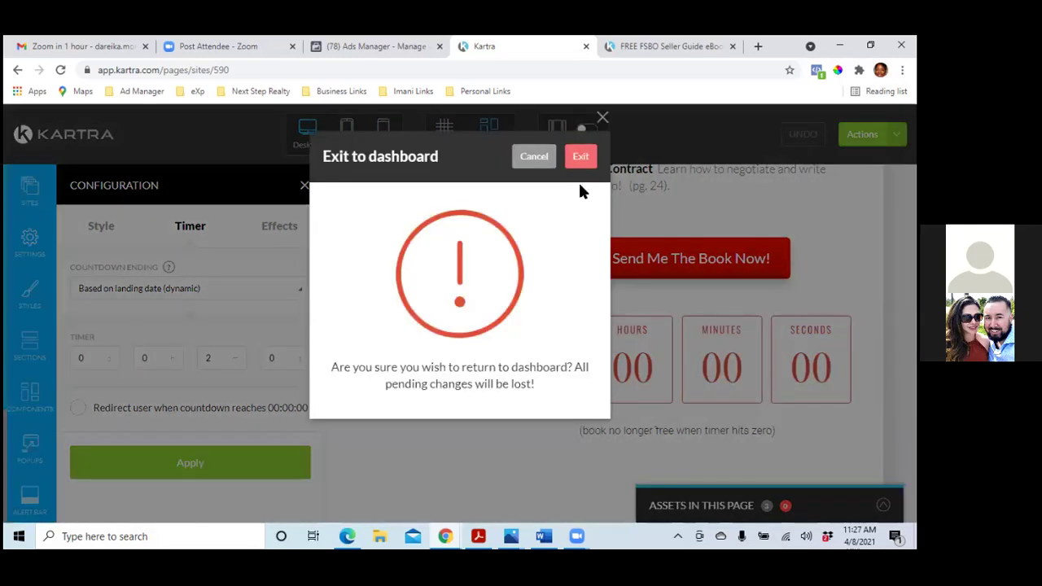
click(581, 158)
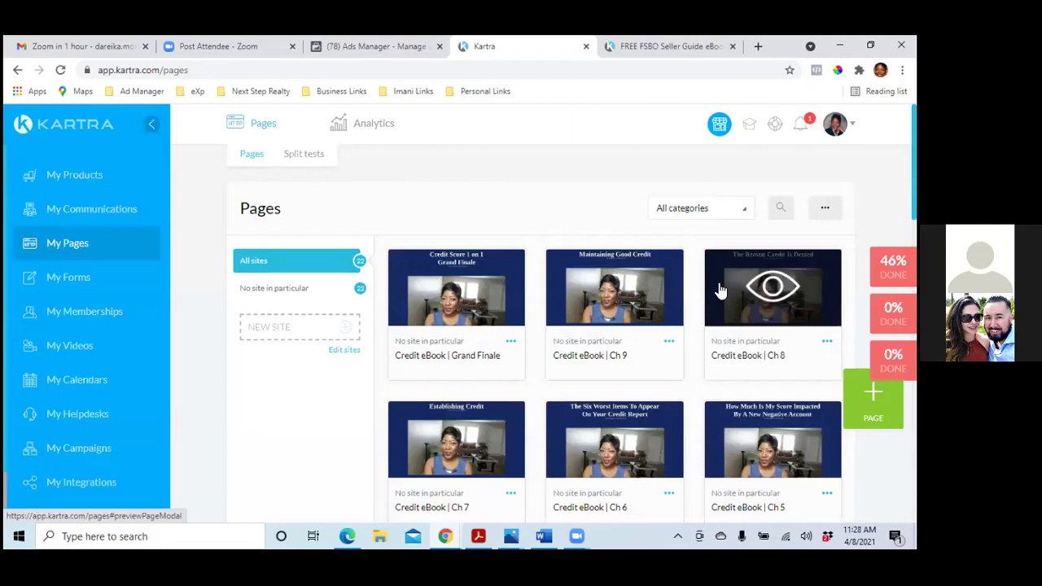
Open facebook.com in a new browser tab and go to the Realtor & Credit Repair Specialists business page
click(365, 46)
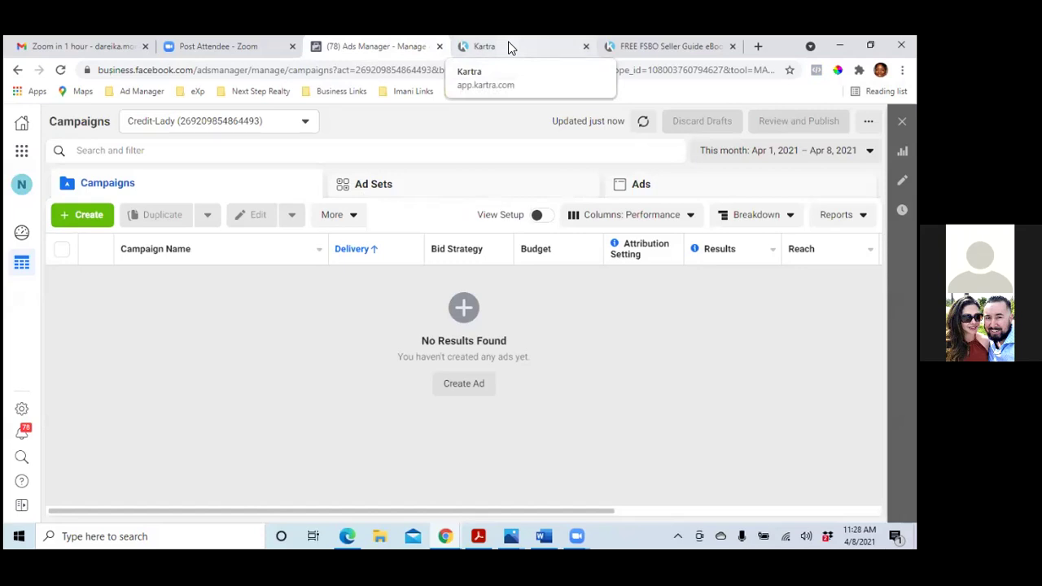
click(759, 47)
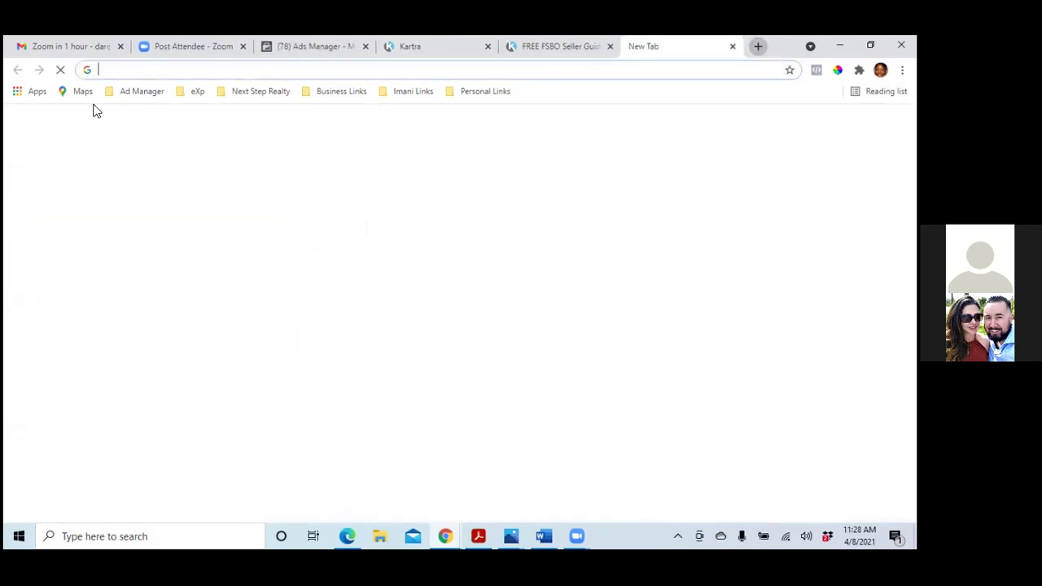
click(130, 72)
text(facebook.com)
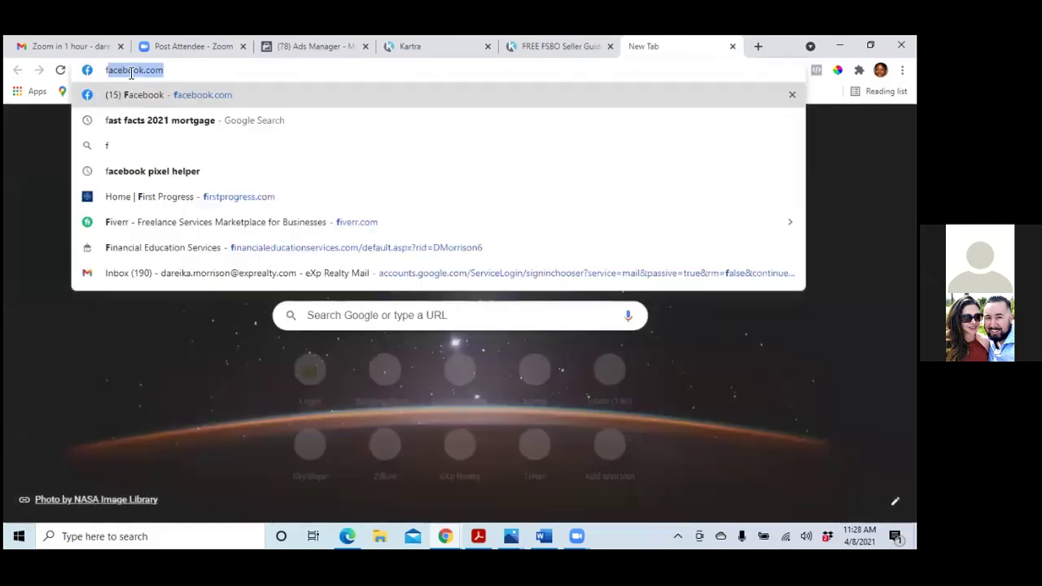
key(Return)
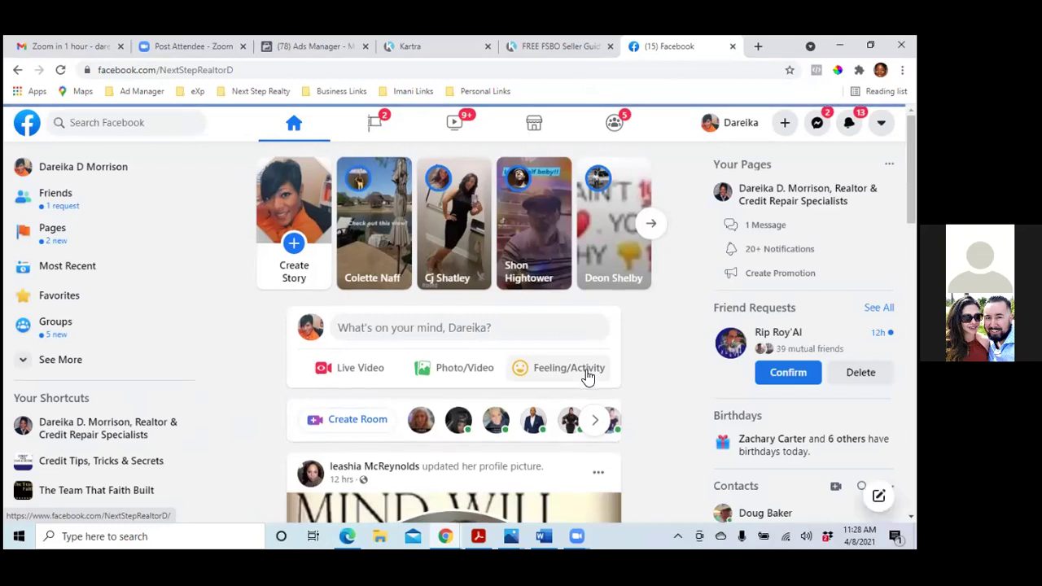
scroll(588, 377, down, 4)
click(107, 427)
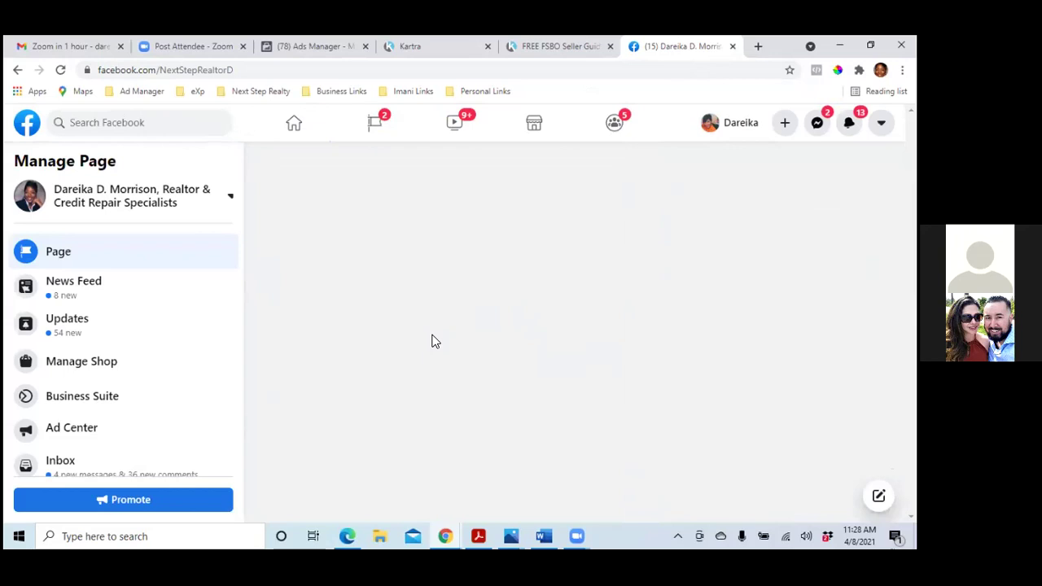
Find the April 2 video post about a Sellers Market versus a Buyers Market and open it for editing
scroll(435, 337, down, 9)
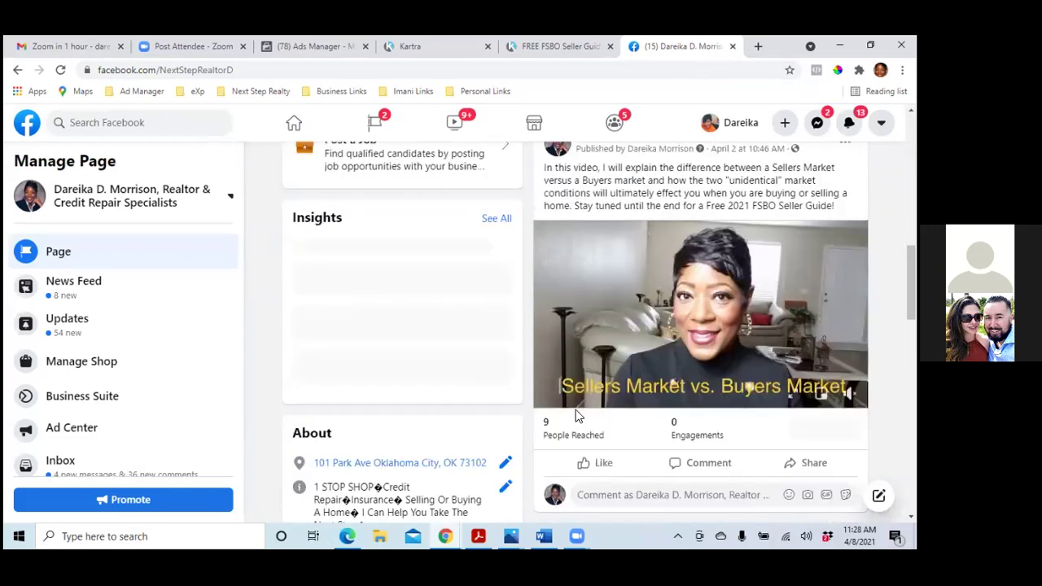
scroll(575, 416, up, 10)
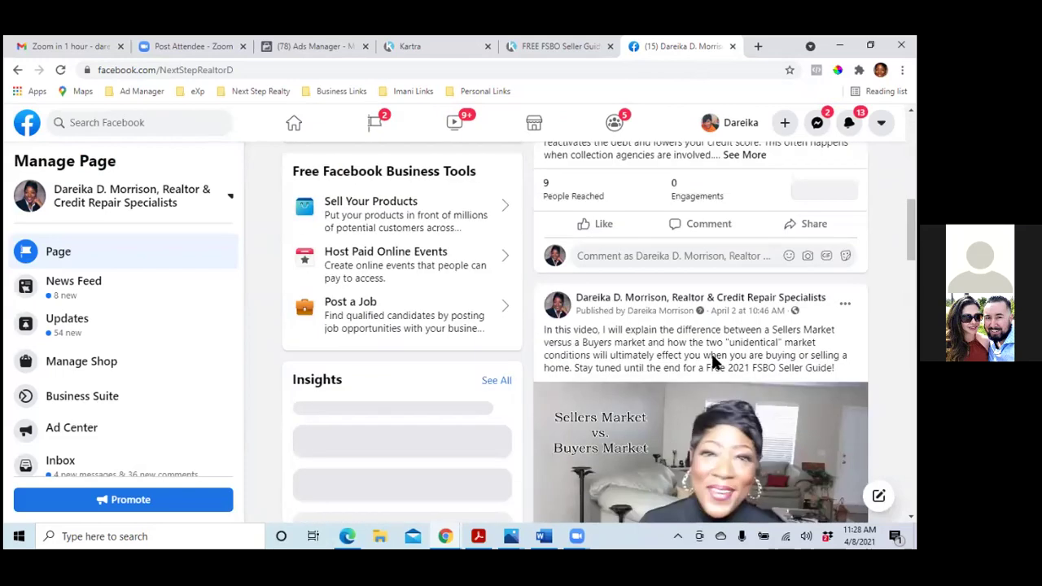
scroll(771, 381, down, 5)
scroll(770, 382, down, 6)
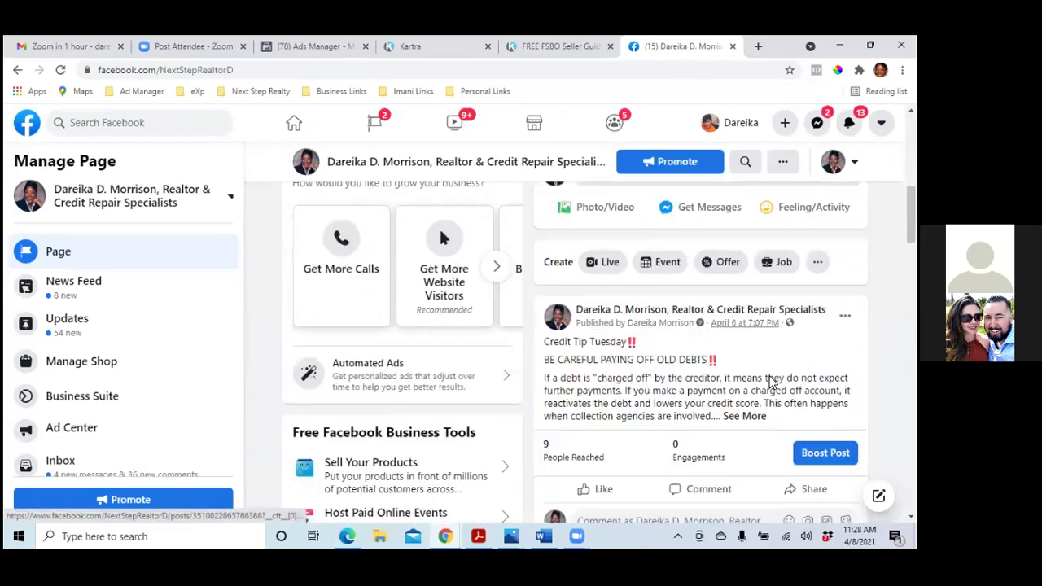
scroll(771, 383, down, 1)
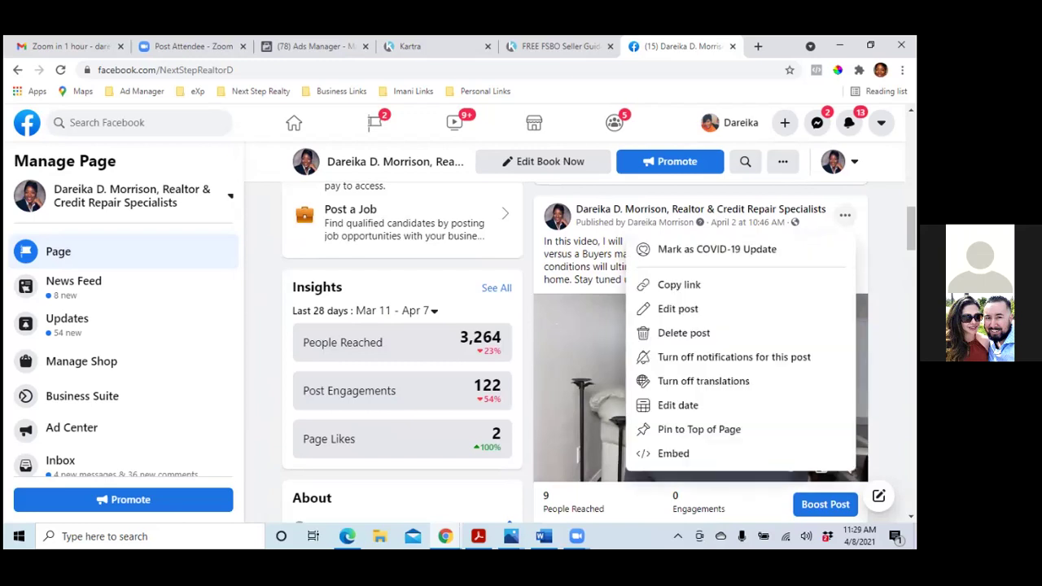
click(361, 342)
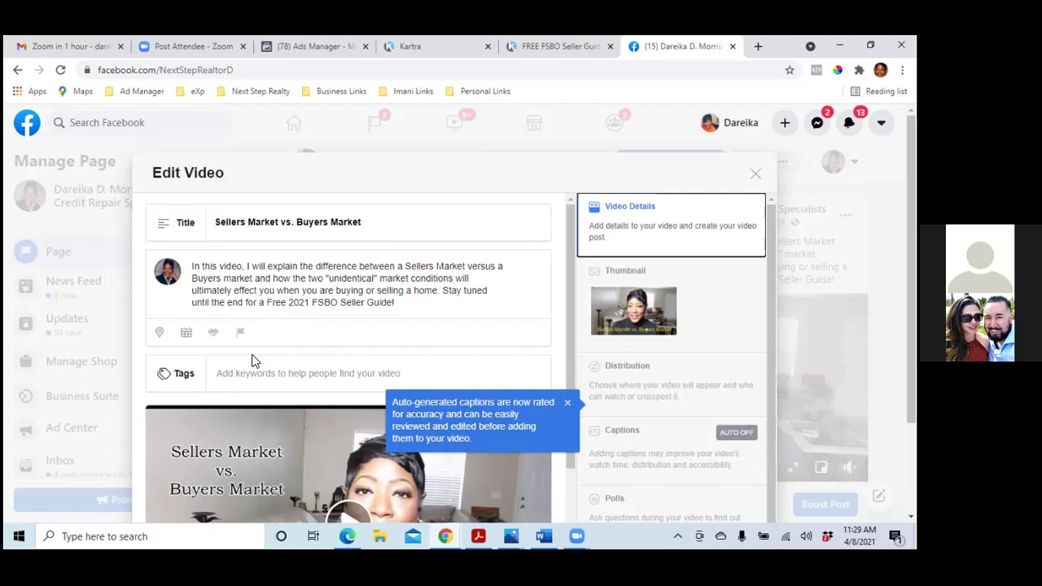
Replace the video title with "The Difference Between A Sellers Market vs. A Buyers Market"
click(262, 278)
click(260, 265)
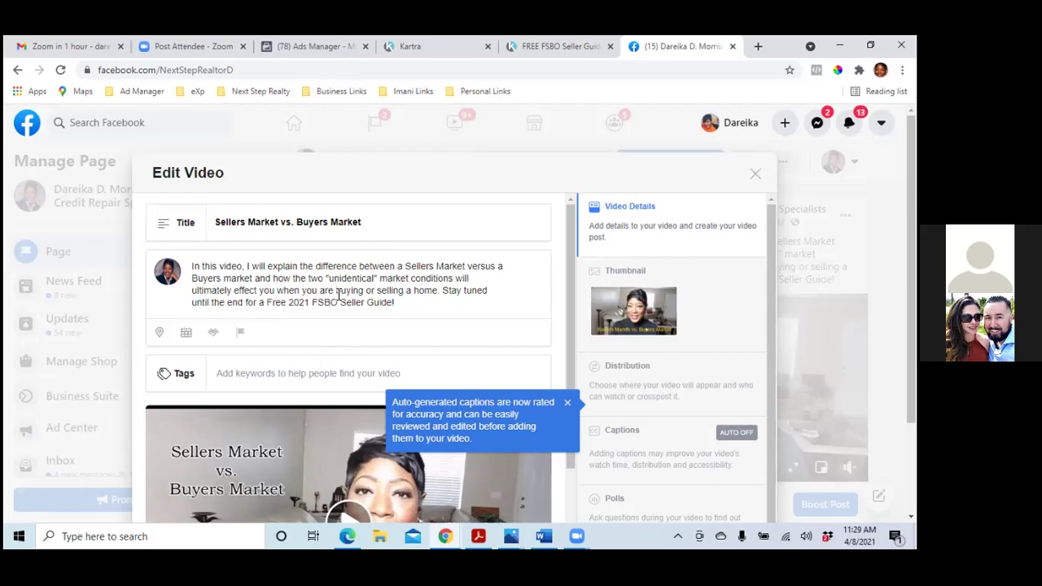
triple_click(364, 225)
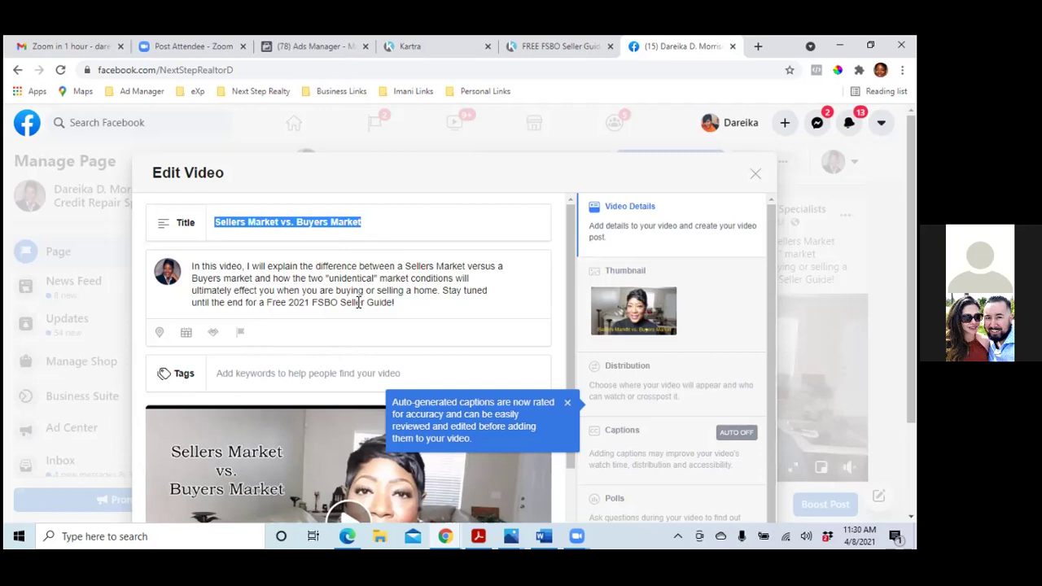
text(The Difference BEtwe)
key(BackSpace)
key(BackSpace)
key(BackSpace)
key(BackSpace)
text(etween)
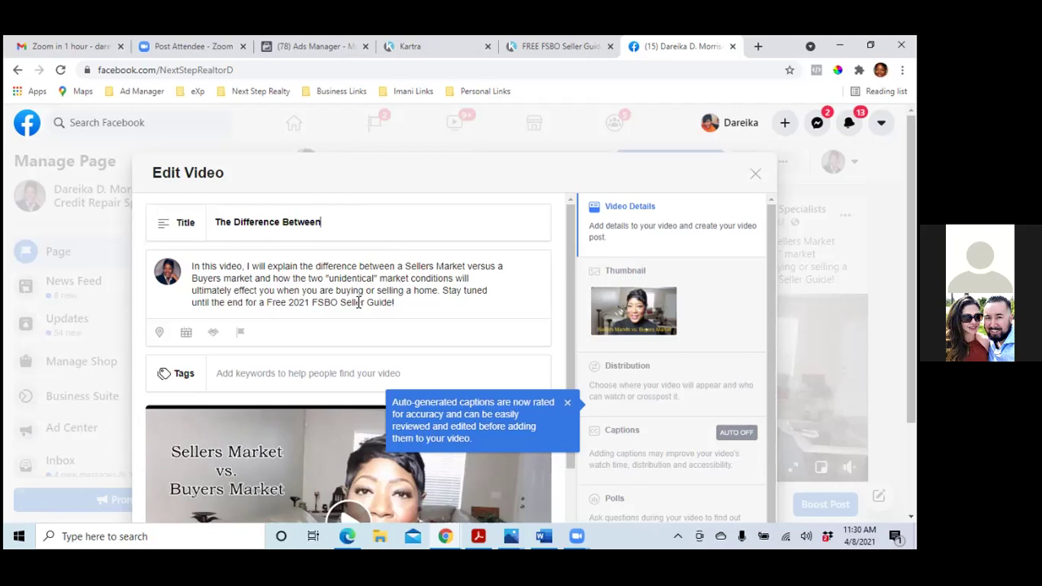
text( A Sellers Market Na)
key(BackSpace)
key(BackSpace)
text(Na)
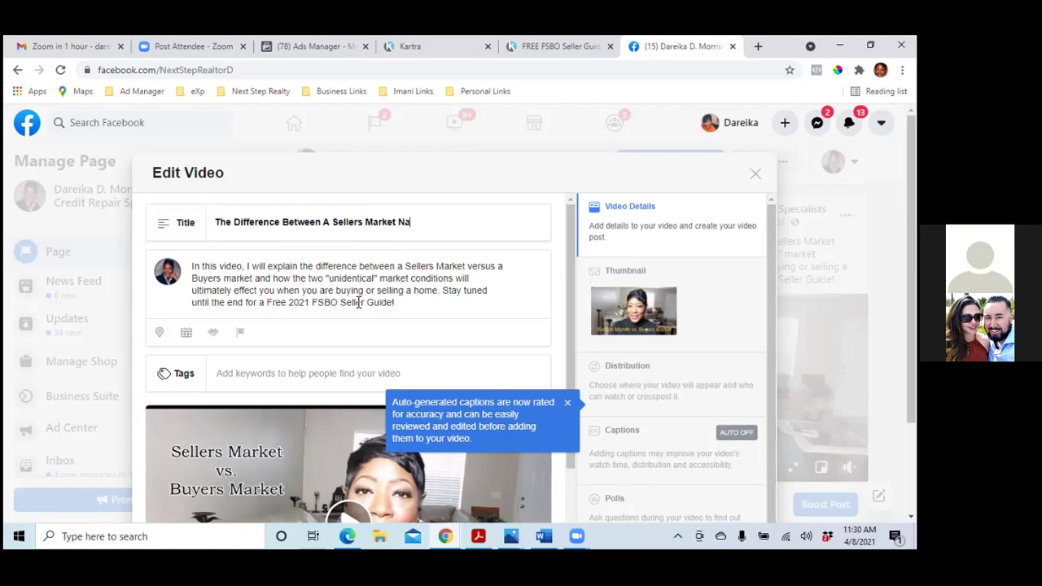
key(BackSpace)
text(Vs)
key(BackSpace)
key(BackSpace)
text(vs.)
text( B)
key(BackSpace)
text(a)
key(BackSpace)
text(A Buyers Market)
Reword the title as a question: "What's The Difference Between A Sellers Market vs. A Buyers Market?"
click(232, 222)
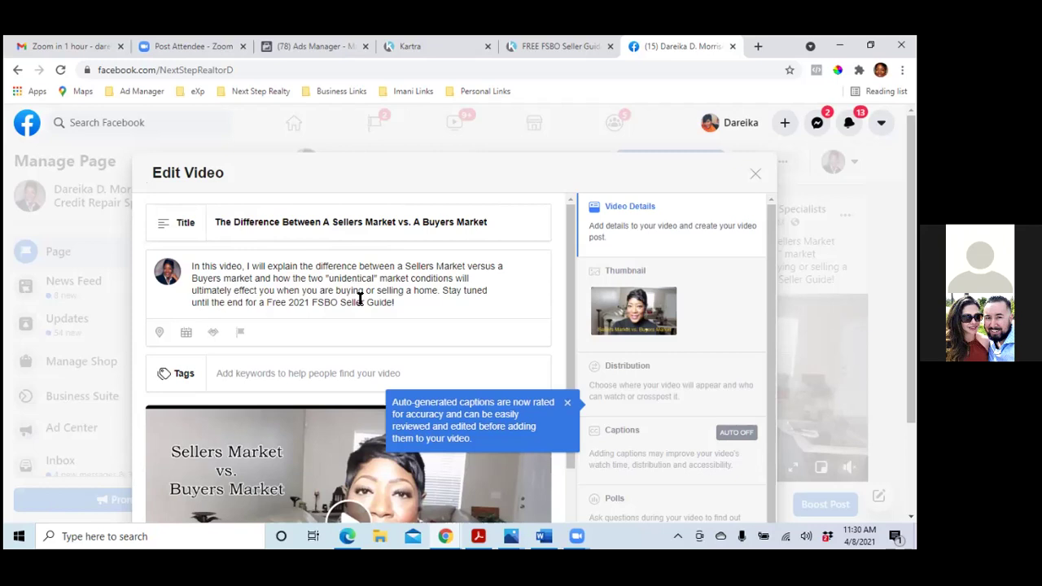
key(BackSpace)
key(BackSpace)
key(BackSpace)
text(What)
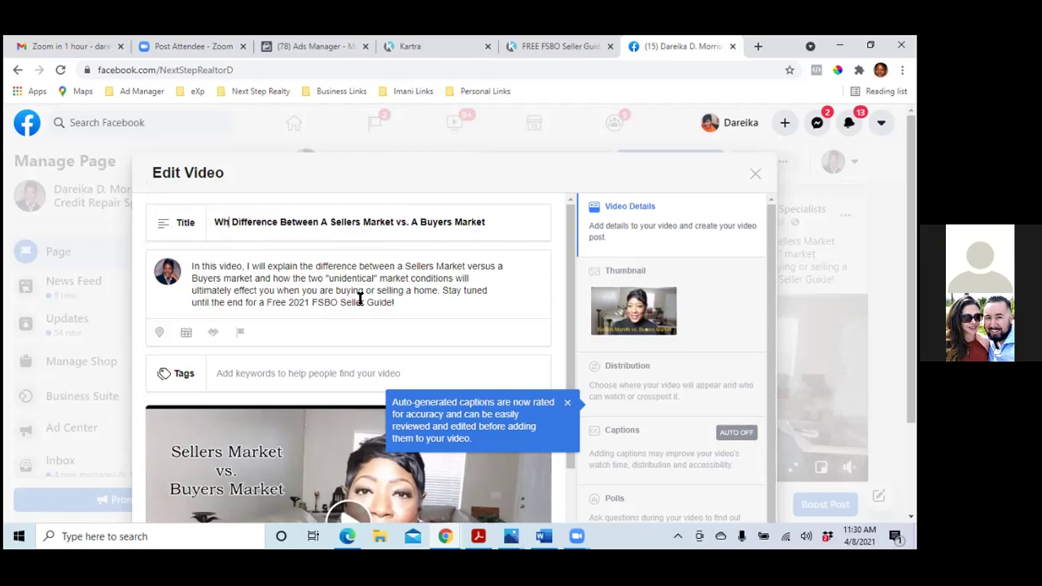
text('s The)
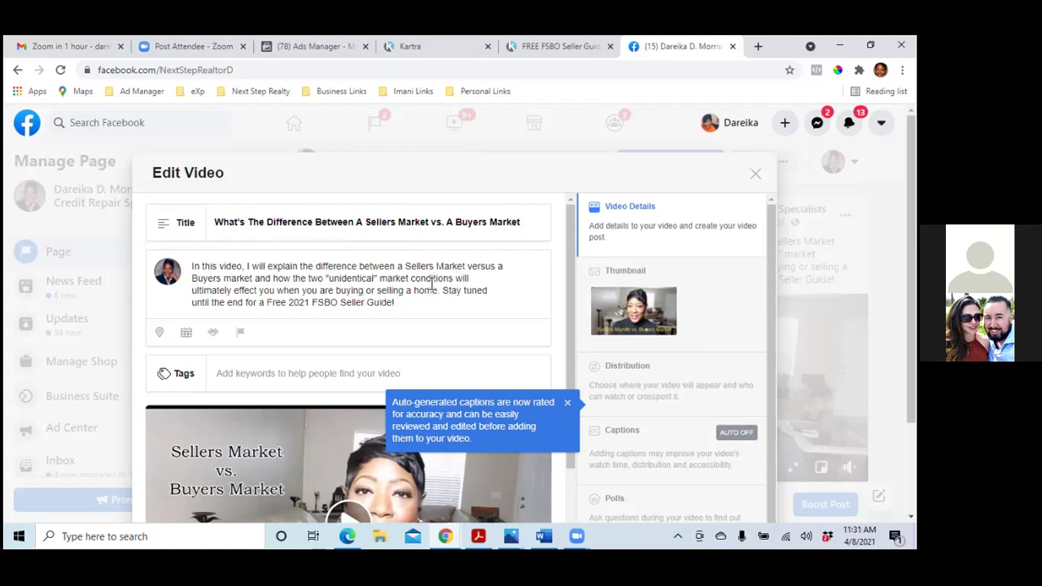
click(527, 222)
text(?)
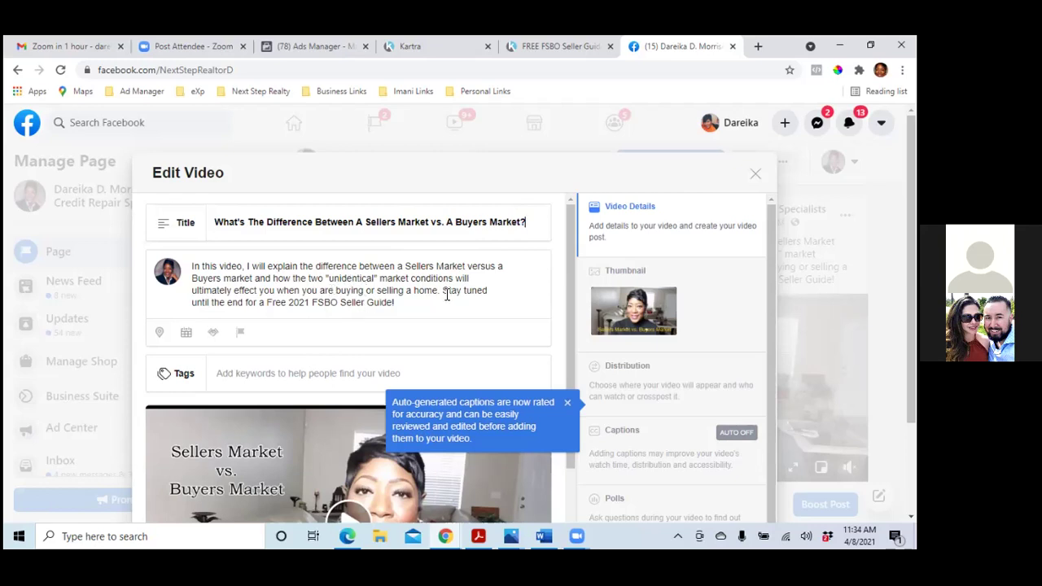
Delete the closing "Stay tuned" sentence from the video description and shorten "when you are buying" to "when buying"
drag(444, 291, 468, 303)
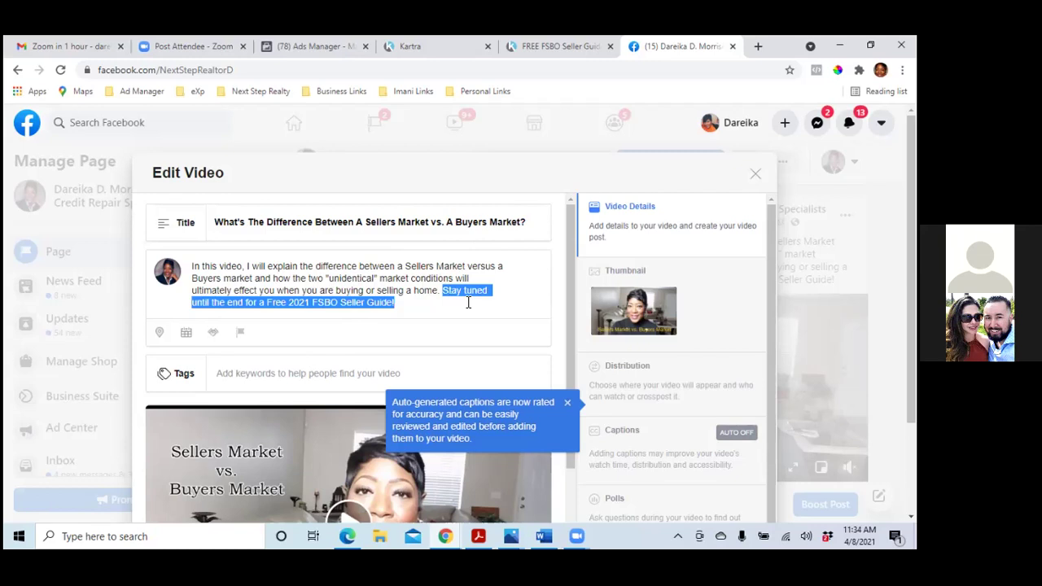
key(BackSpace)
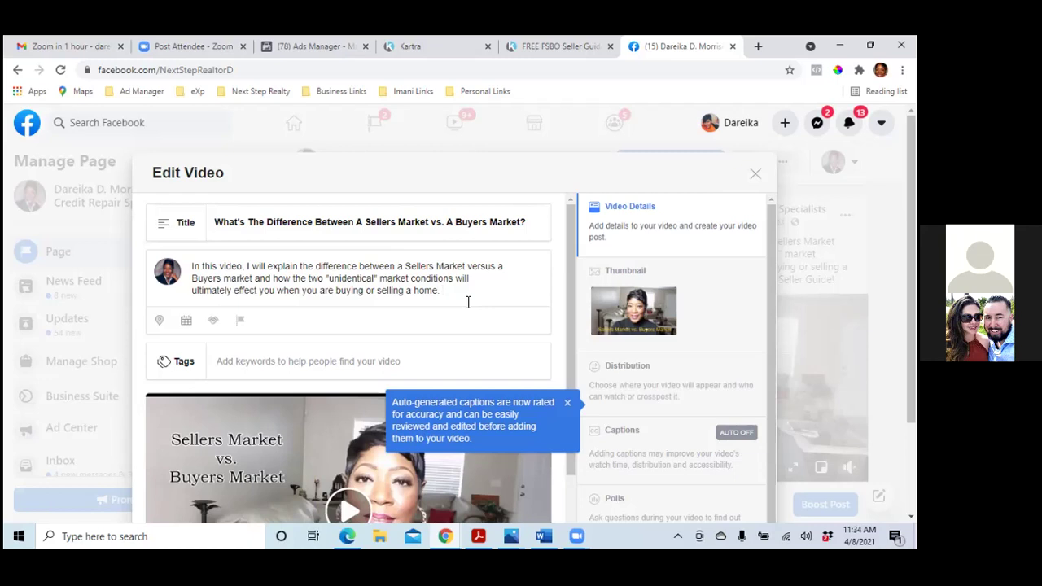
click(338, 290)
key(BackSpace)
key(BackSpace)
key(BackSpace)
key(BackSpace)
key(BackSpace)
key(BackSpace)
key(BackSpace)
key(BackSpace)
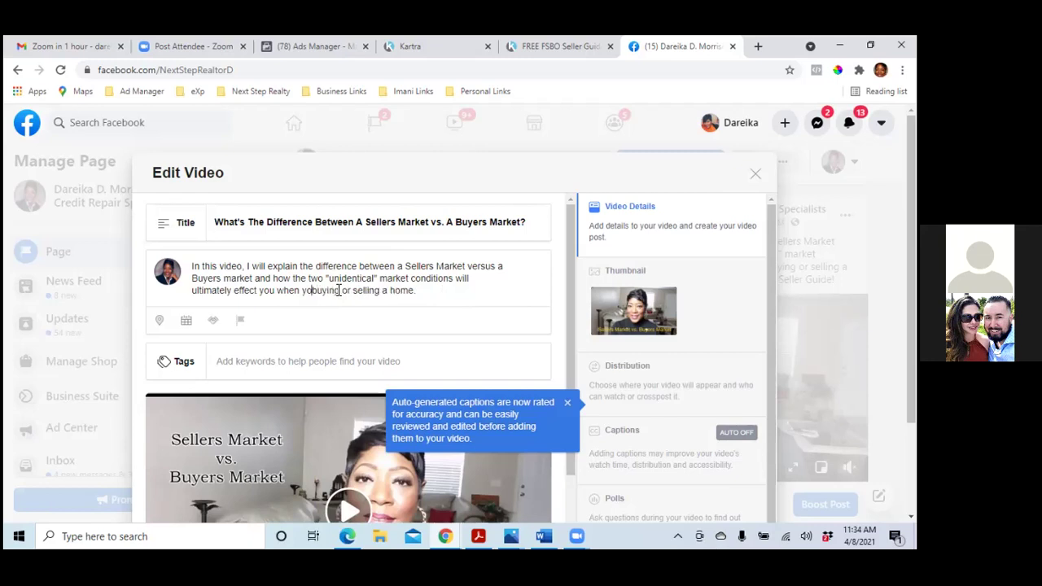
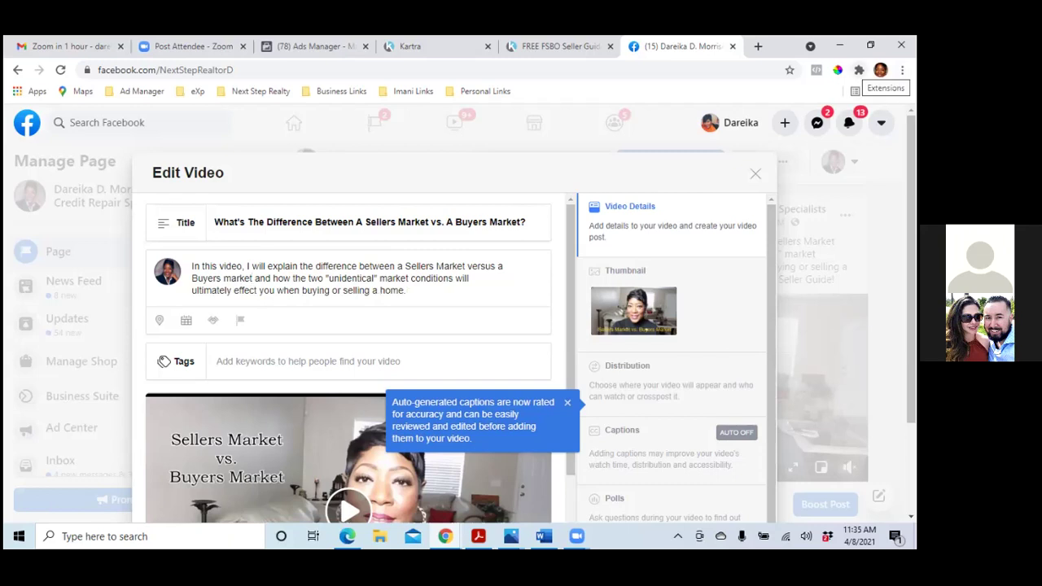
Check the browser's installed extensions and search Google for "grammarly"
click(858, 70)
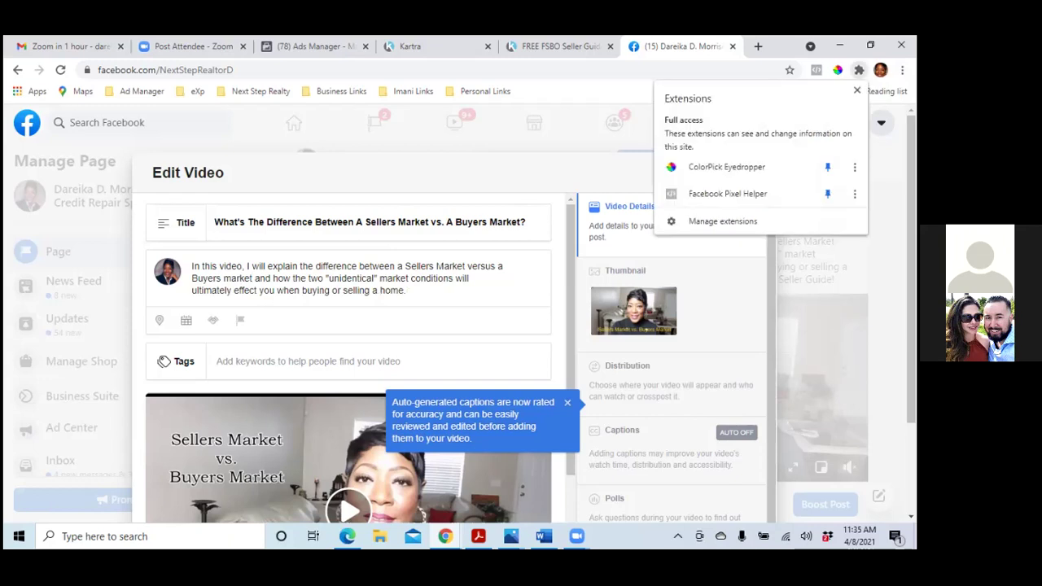
click(740, 220)
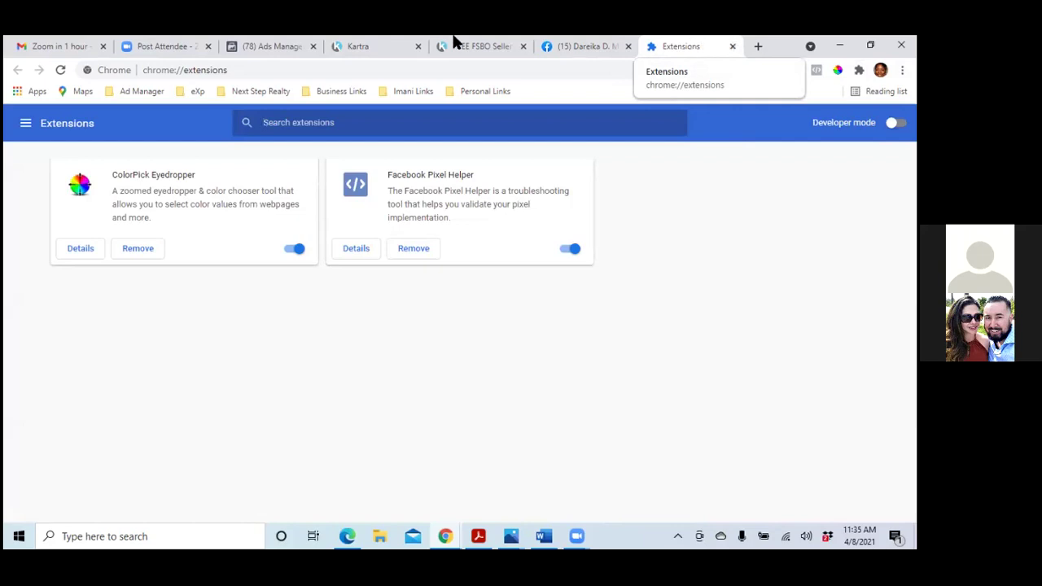
click(628, 73)
text(googl)
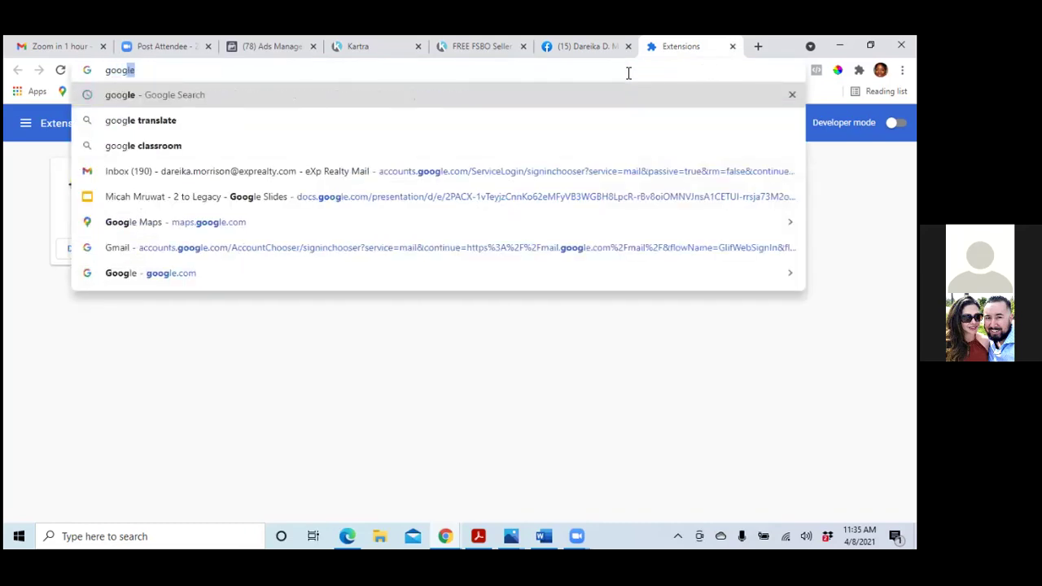
key(Return)
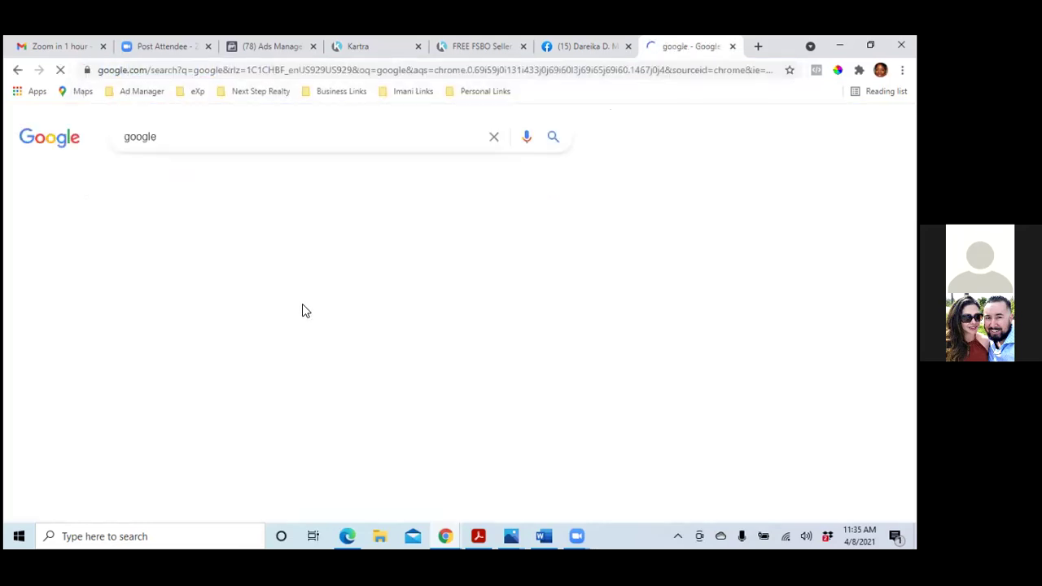
click(266, 140)
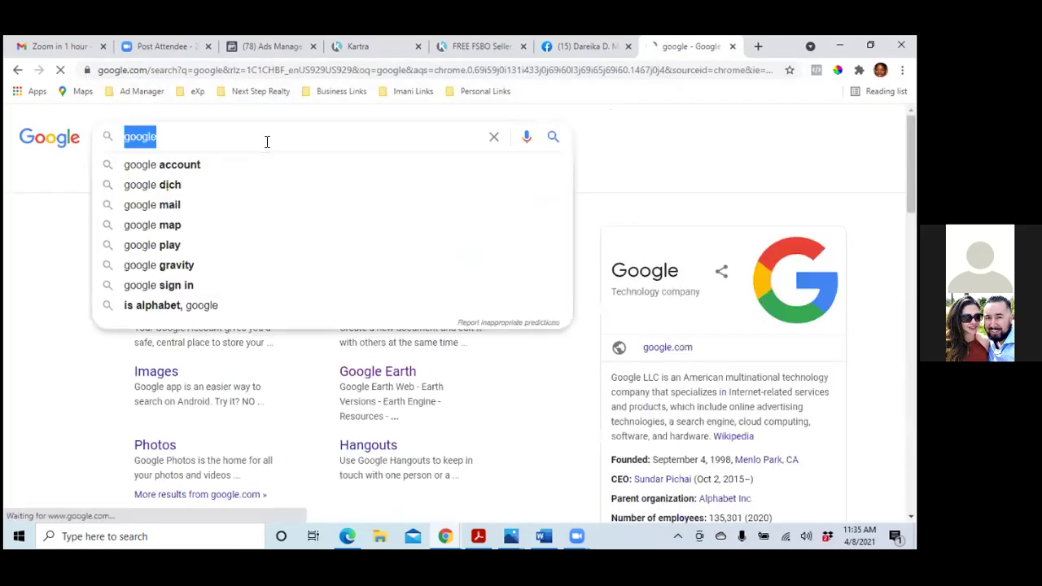
text(grame)
key(BackSpace)
key(BackSpace)
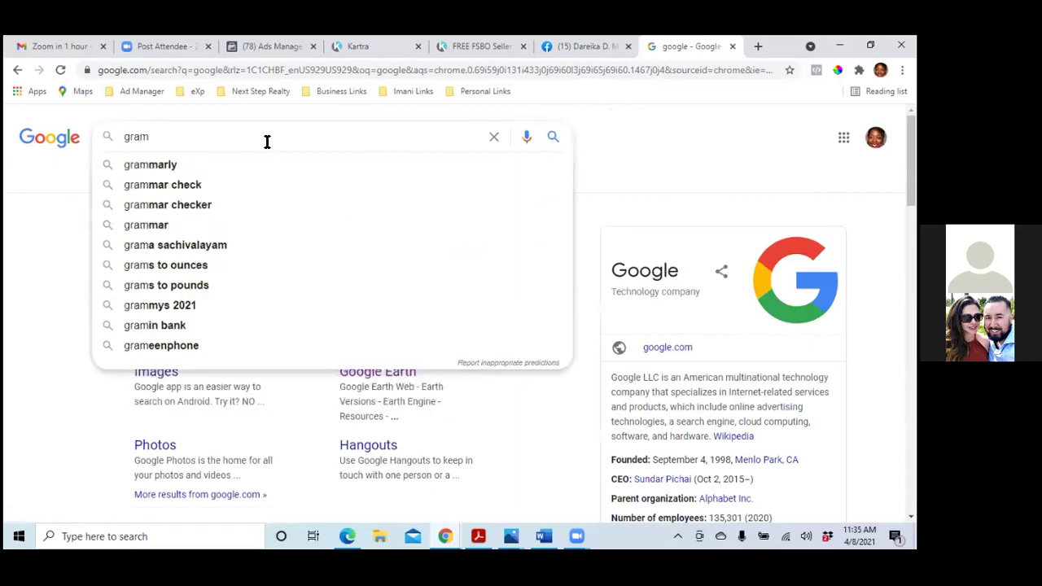
click(145, 169)
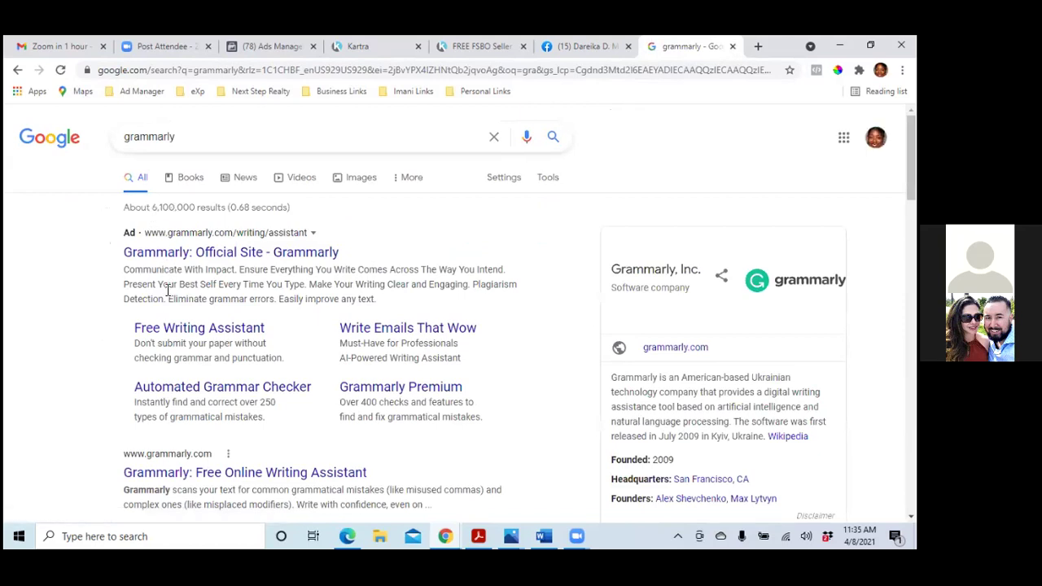
Open the "Grammarly: Free Online Writing Assistant" search result and look over the site's homepage
scroll(168, 277, down, 1)
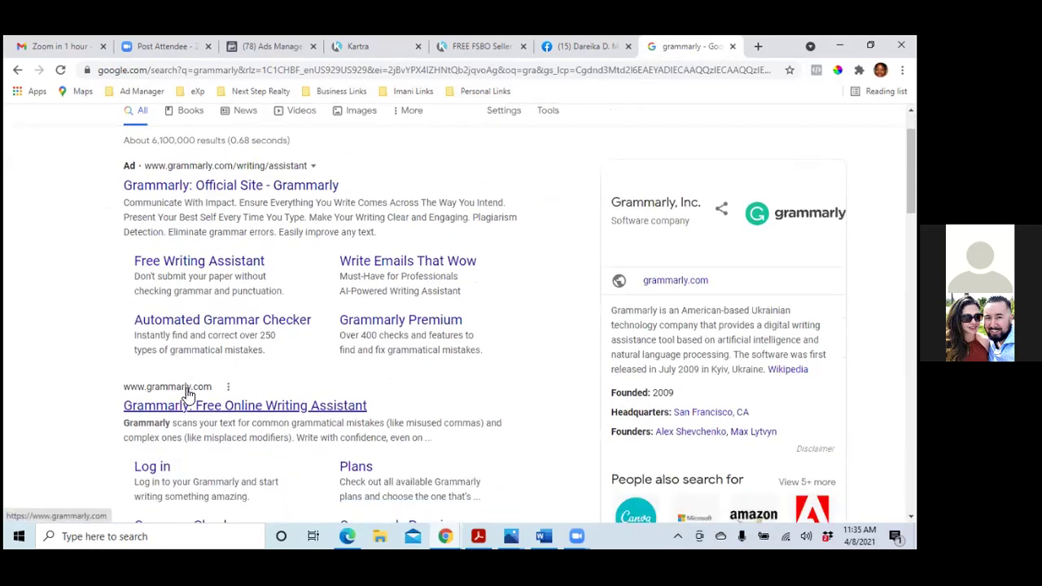
click(187, 406)
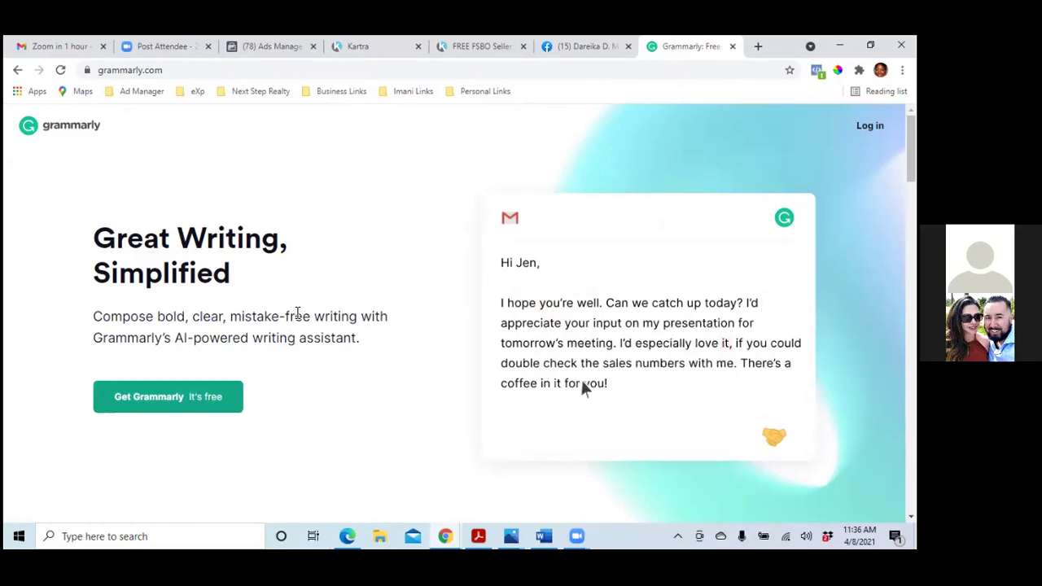
scroll(297, 314, down, 1)
scroll(294, 318, down, 2)
scroll(295, 318, up, 3)
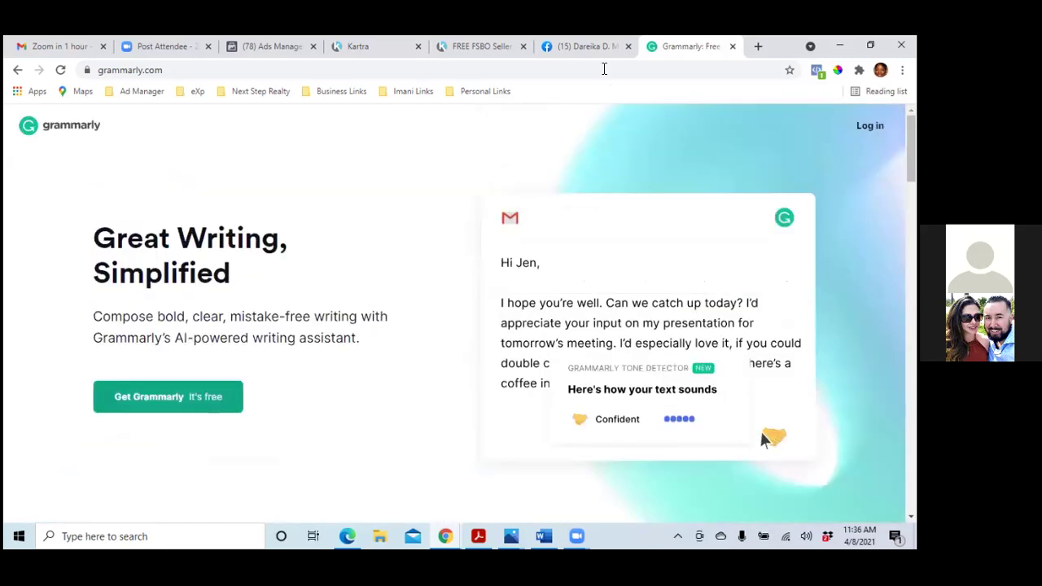
Return to the Facebook video editing dialog and change "I will explain" to "I explain" in the description
click(581, 47)
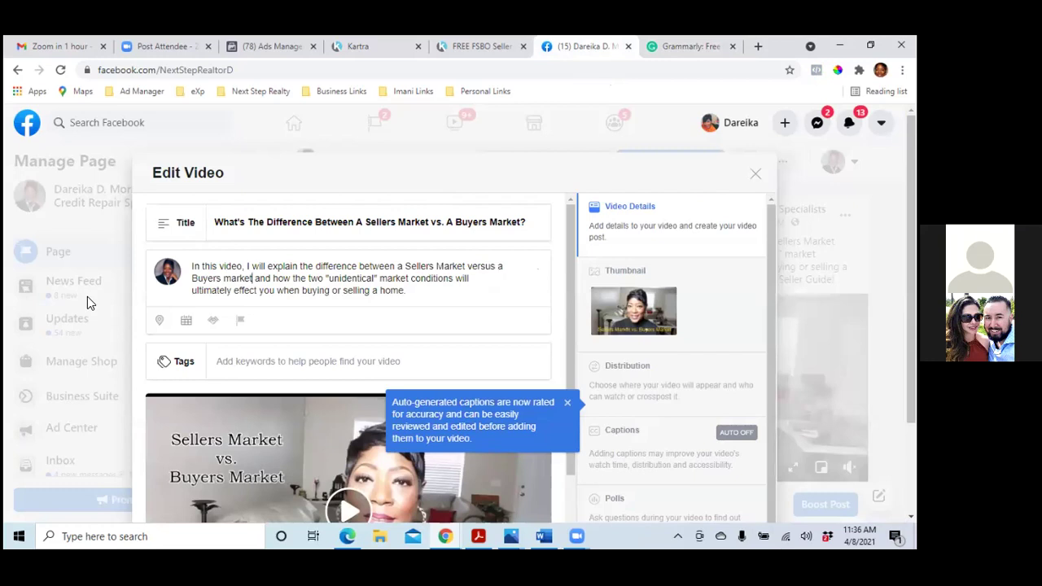
click(267, 267)
key(BackSpace)
key(BackSpace)
key(BackSpace)
key(BackSpace)
key(BackSpace)
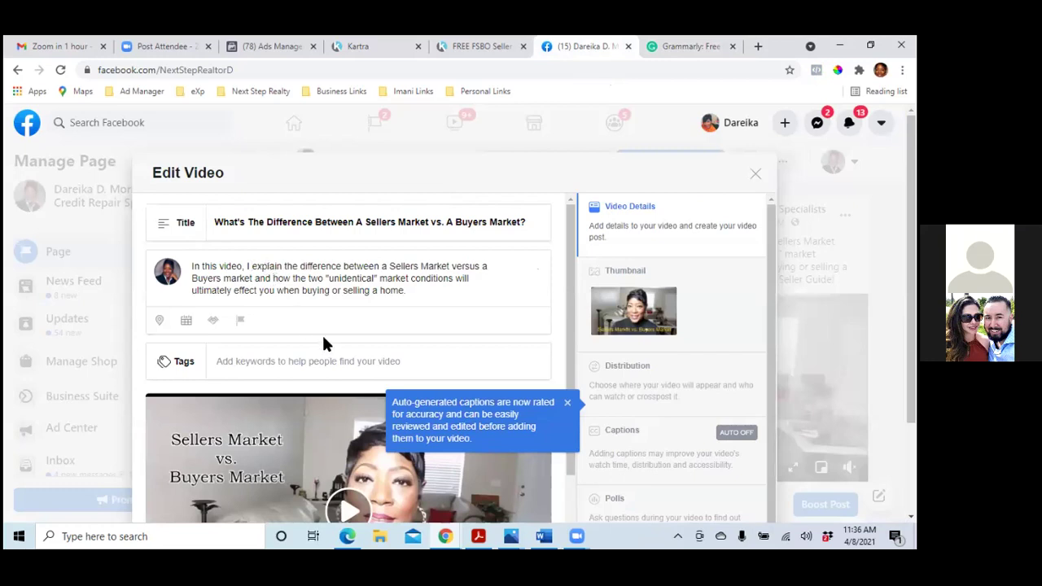
Change "versus a Buyers market" to "vs. a Buyers market" in the video description
click(482, 268)
key(BackSpace)
key(BackSpace)
key(BackSpace)
key(BackSpace)
key(BackSpace)
text(s. a Buy)
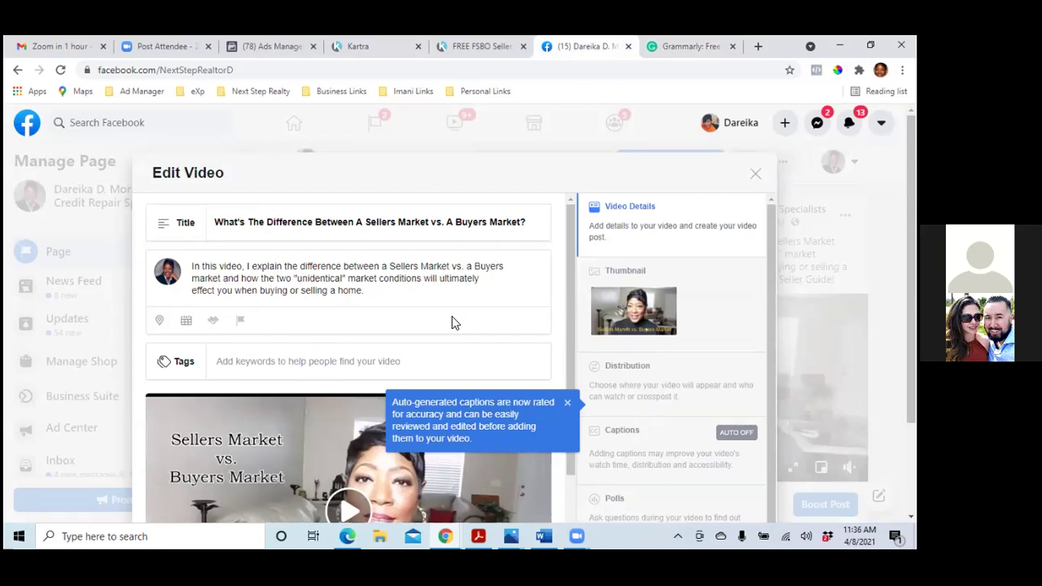
Replace the video title with "Is it a Sellers market or a Buyers market?"
scroll(535, 285, down, 1)
scroll(536, 285, up, 1)
triple_click(271, 224)
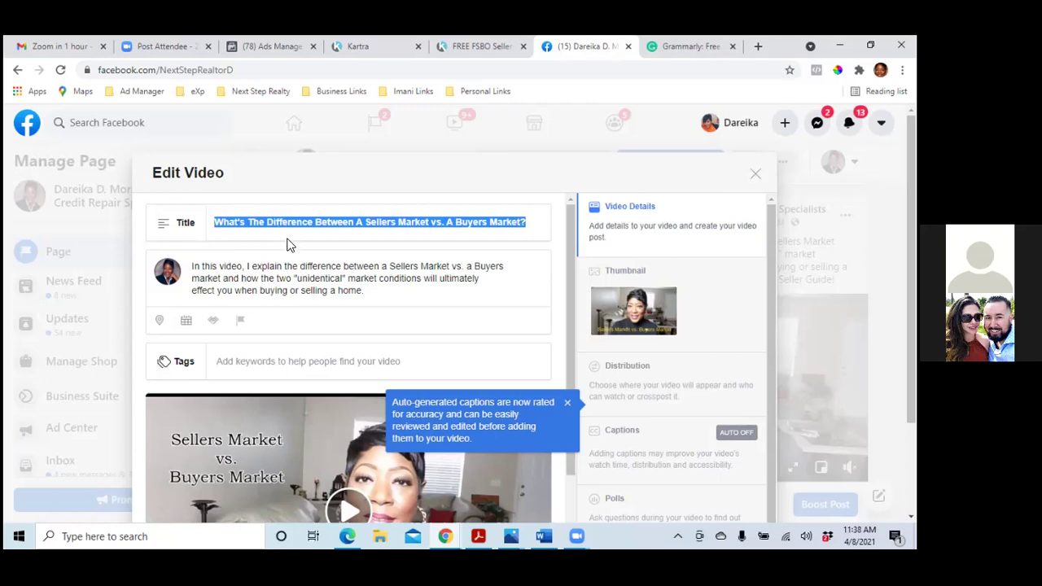
text(I)
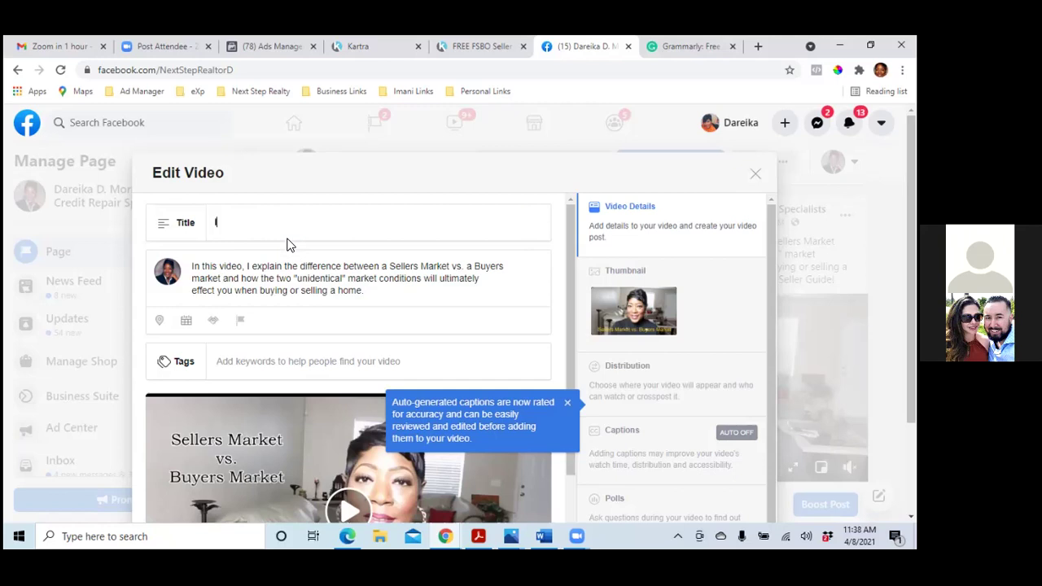
text(s It A Sellers Market)
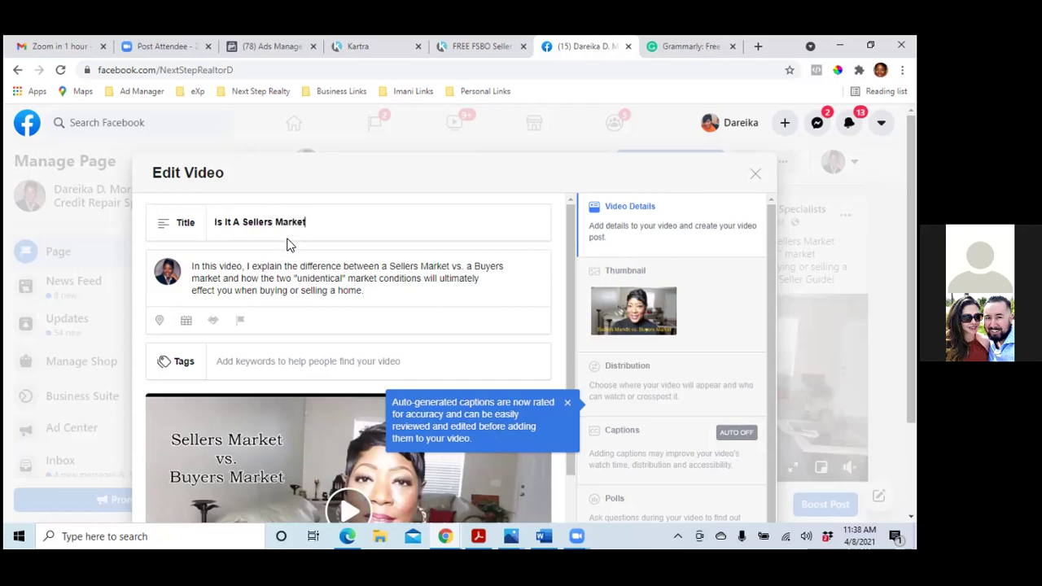
key(BackSpace)
key(BackSpace)
key(BackSpace)
key(BackSpace)
key(BackSpace)
key(BackSpace)
key(BackSpace)
key(BackSpace)
key(BackSpace)
key(BackSpace)
key(BackSpace)
key(BackSpace)
key(BackSpace)
key(BackSpace)
key(BackSpace)
key(BackSpace)
key(BackSpace)
text(it)
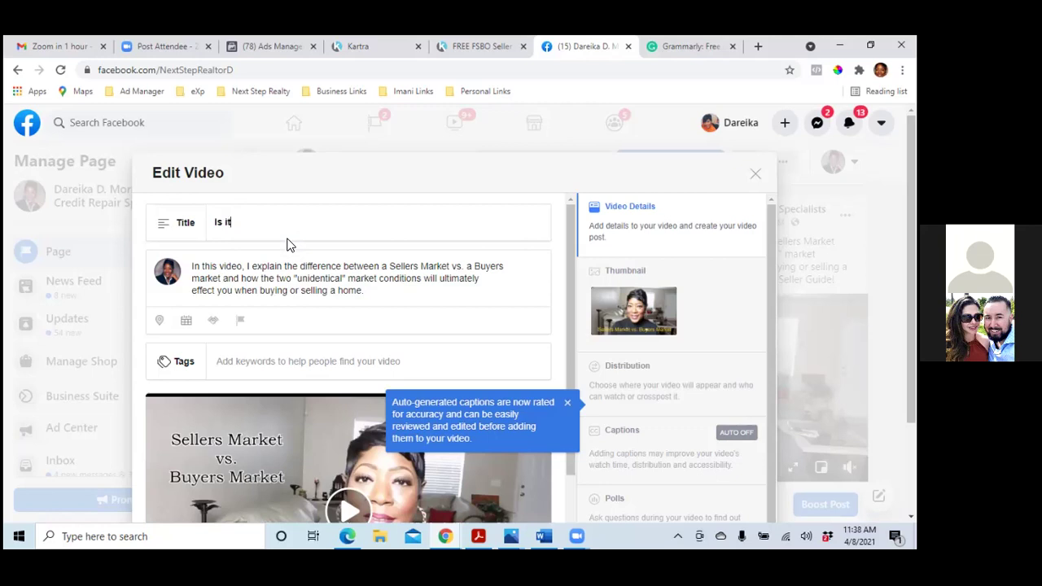
text( a Selllers market or a Bu)
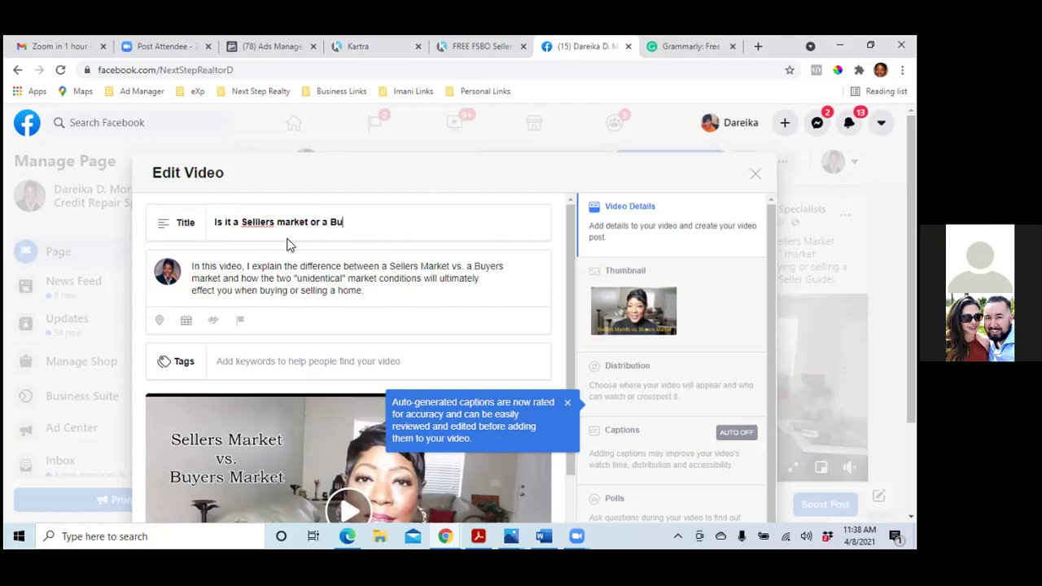
text(yers market?)
triple_click(275, 223)
click(263, 221)
key(BackSpace)
Move the title question to the start of the video description, separated from the existing text by a blank line
triple_click(294, 221)
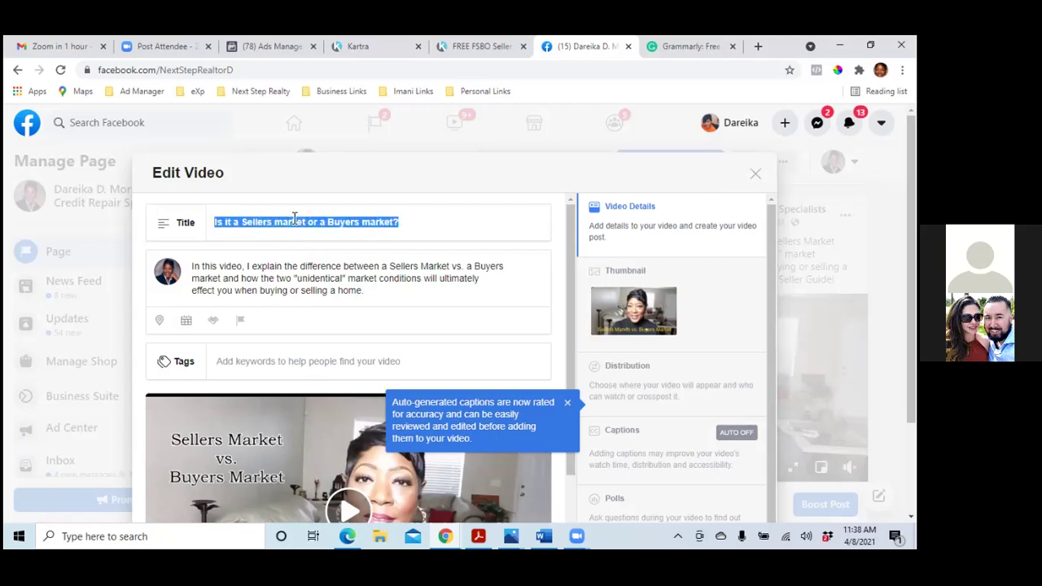
right_click(291, 222)
click(318, 252)
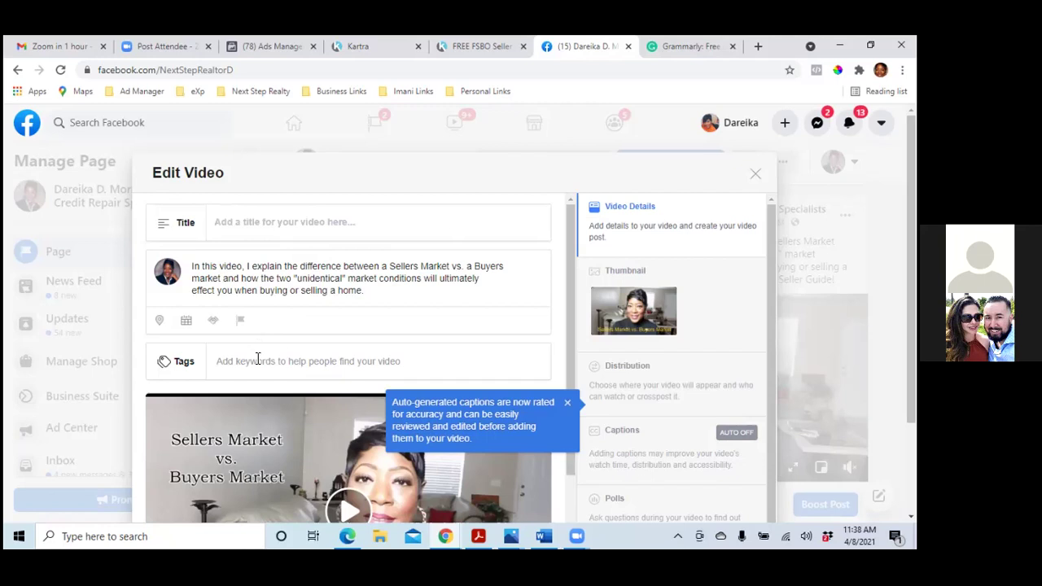
click(194, 267)
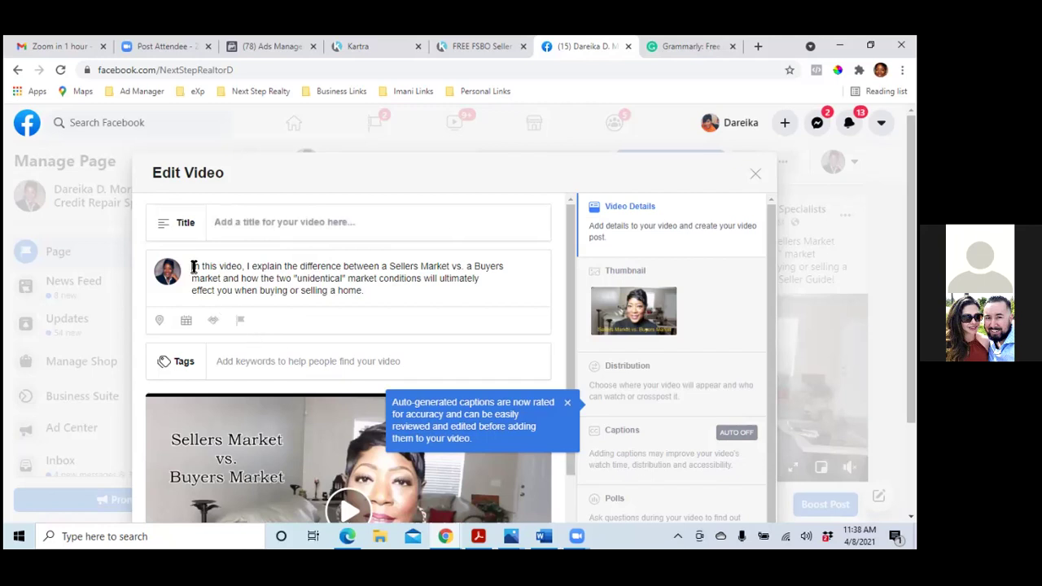
right_click(193, 267)
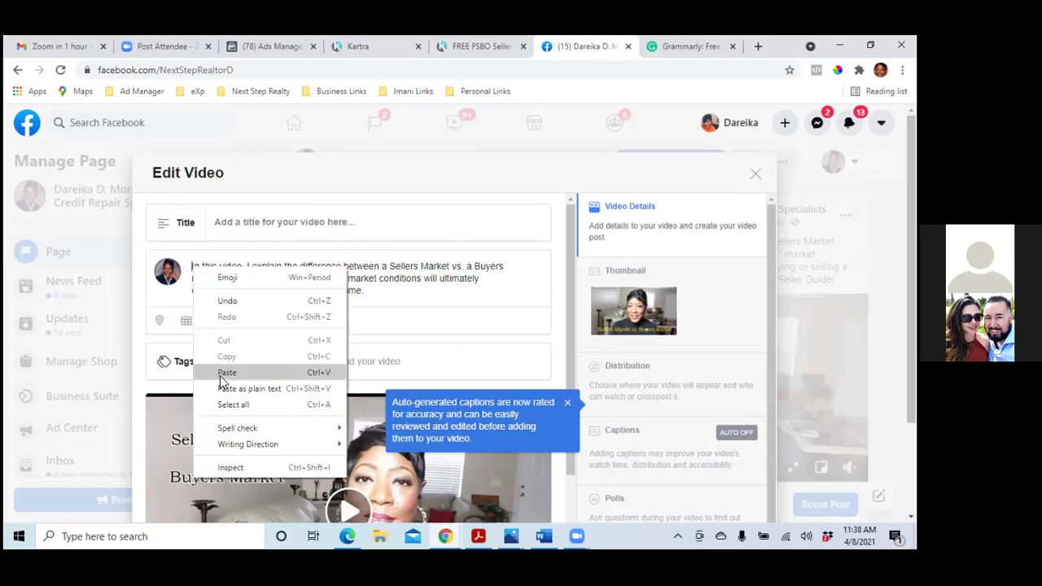
click(220, 375)
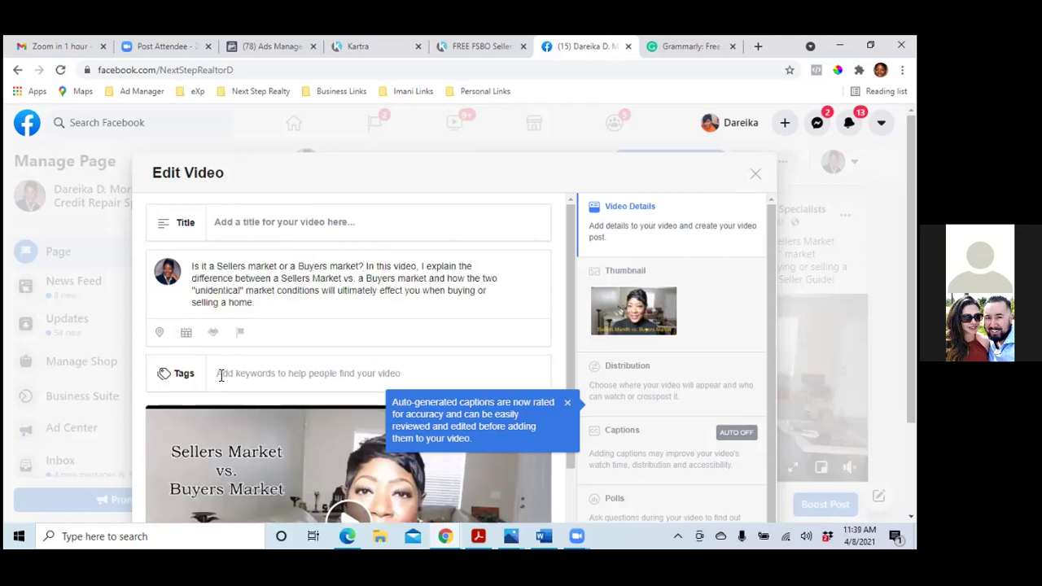
key(Return)
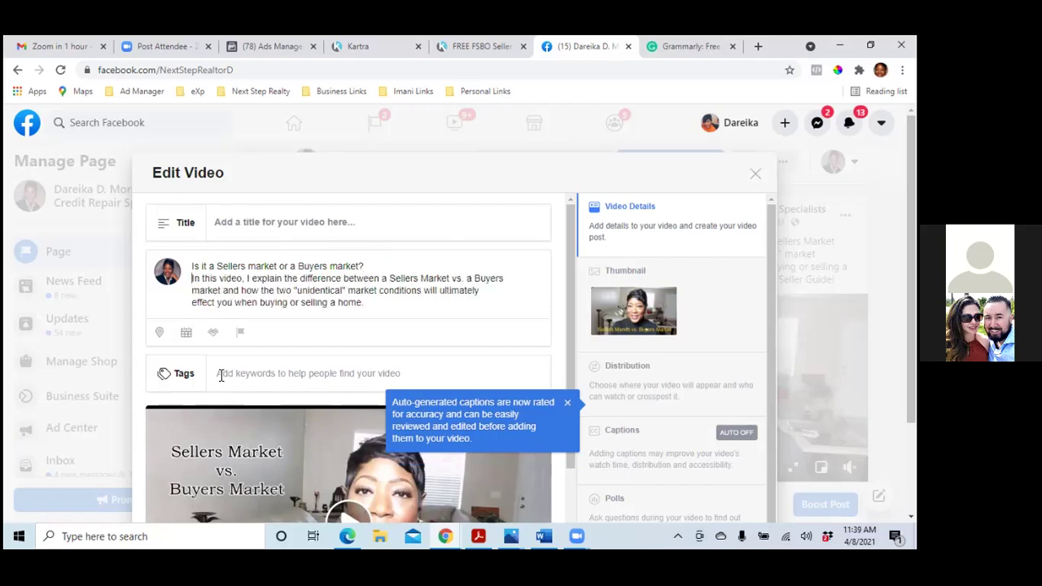
key(Return)
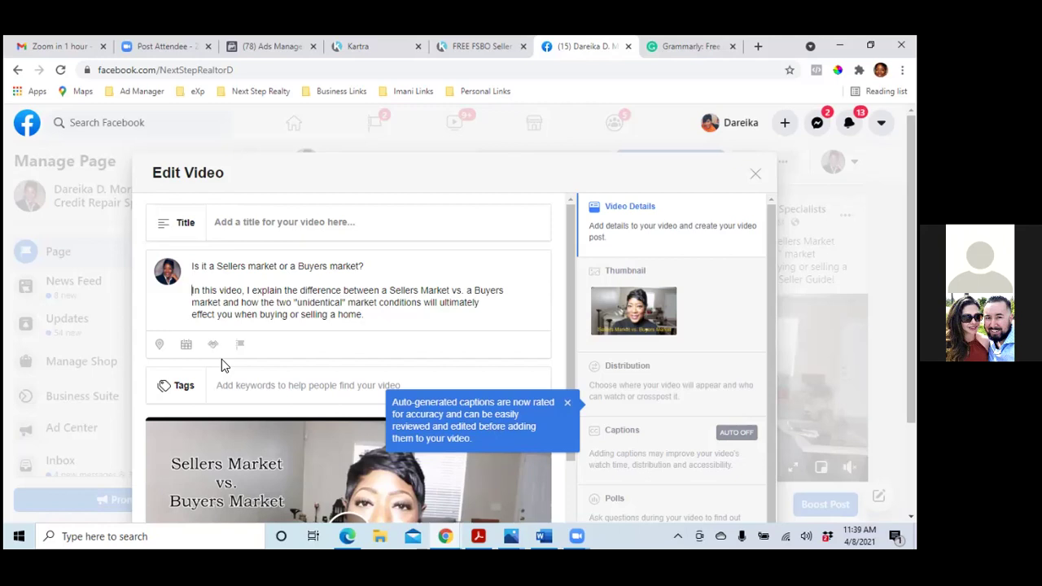
Enter "Click Learn More To Download Your Free Sellers Guide" as the video title
click(250, 225)
text(Click )
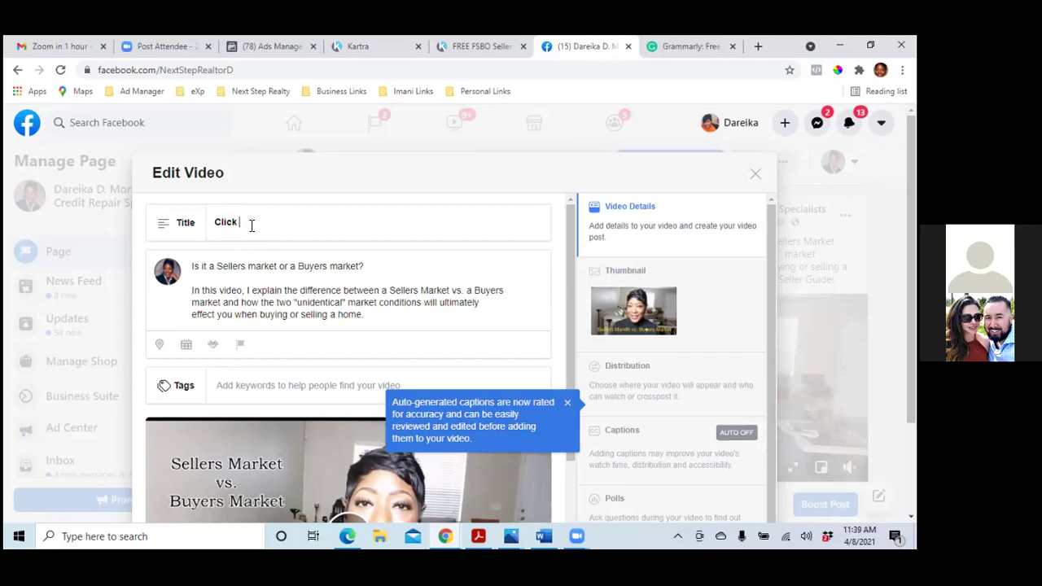
text(Learn More To Download )
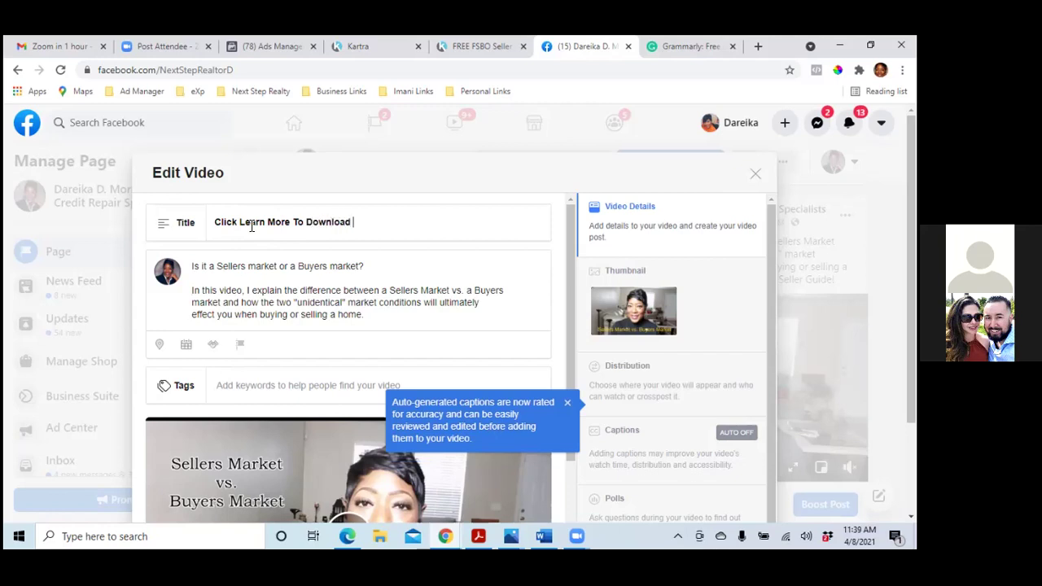
text(Your Free Sellers Guide)
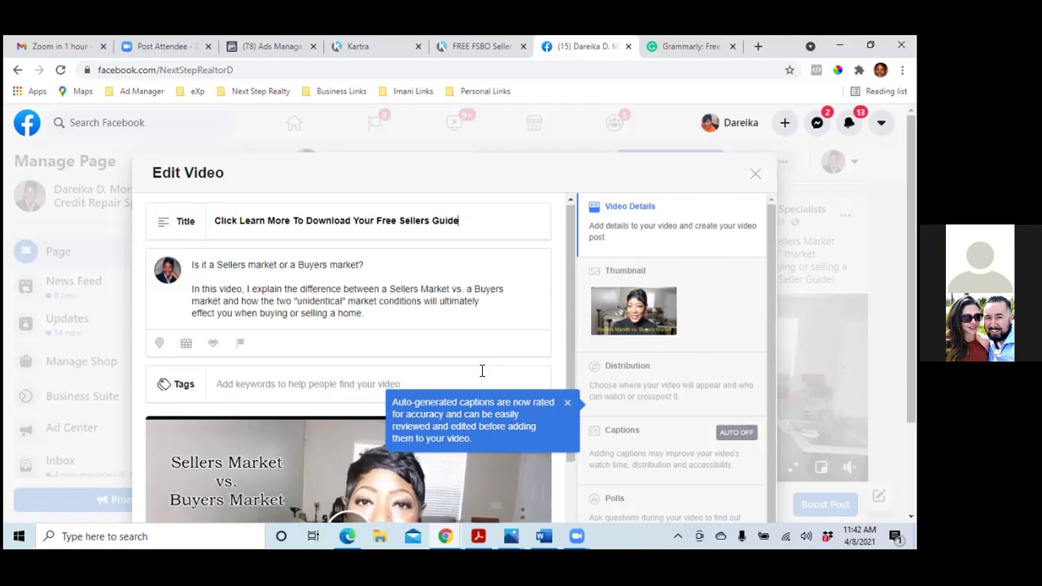
scroll(485, 374, down, 3)
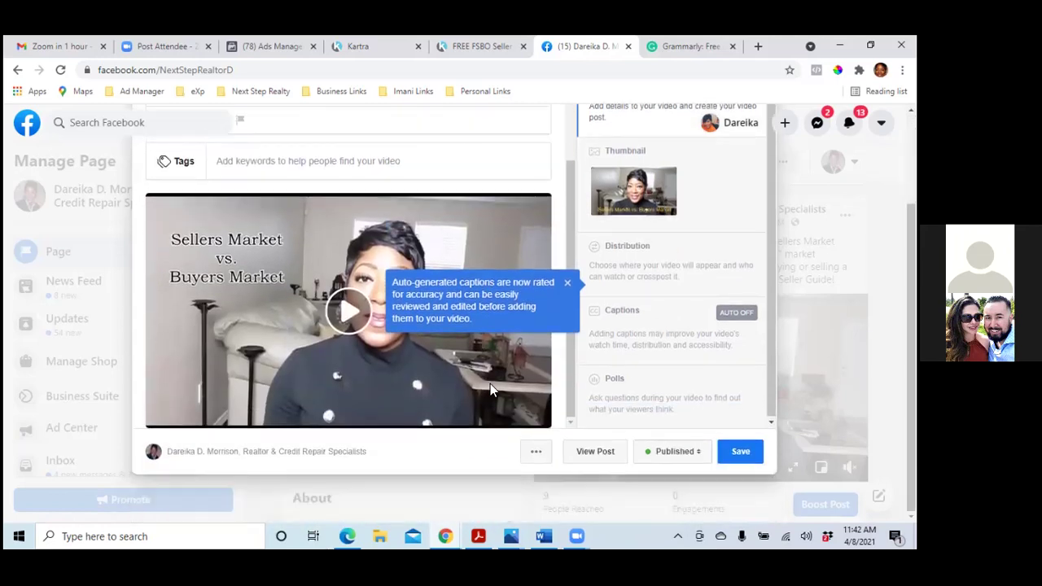